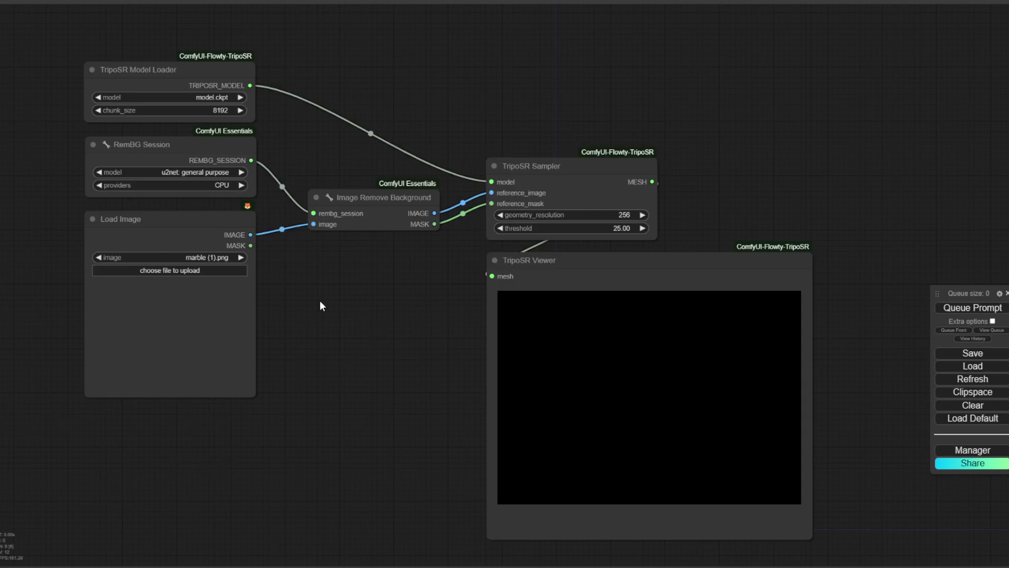
# Step: Nudge the TripoSR node graph sideways before moving to the ComfyUI-Flowty-TripoSR GitHub page
pyautogui.moveTo(362, 336); pyautogui.dragTo(365, 328)
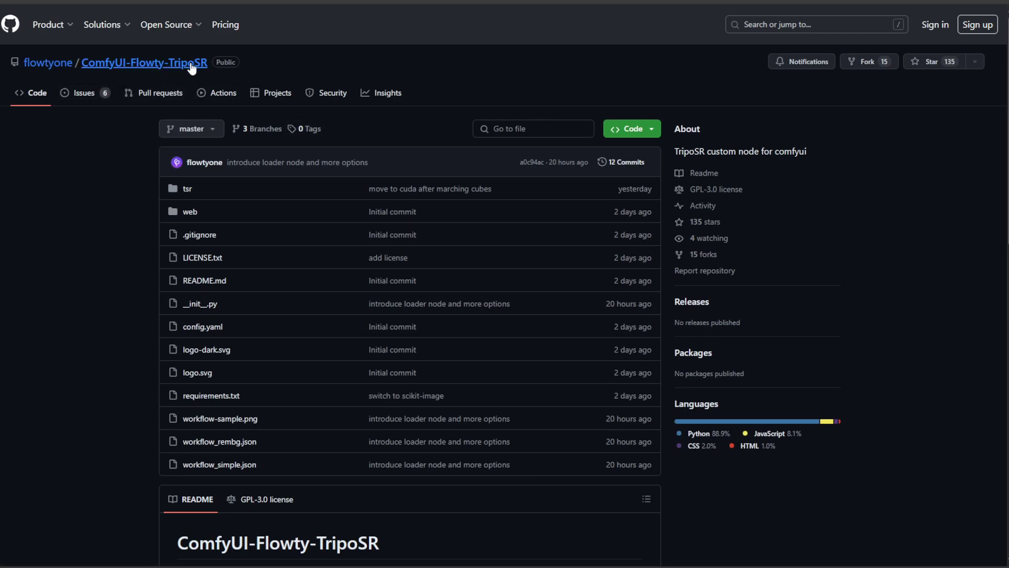
pyautogui.scroll(-9, 410, 210)
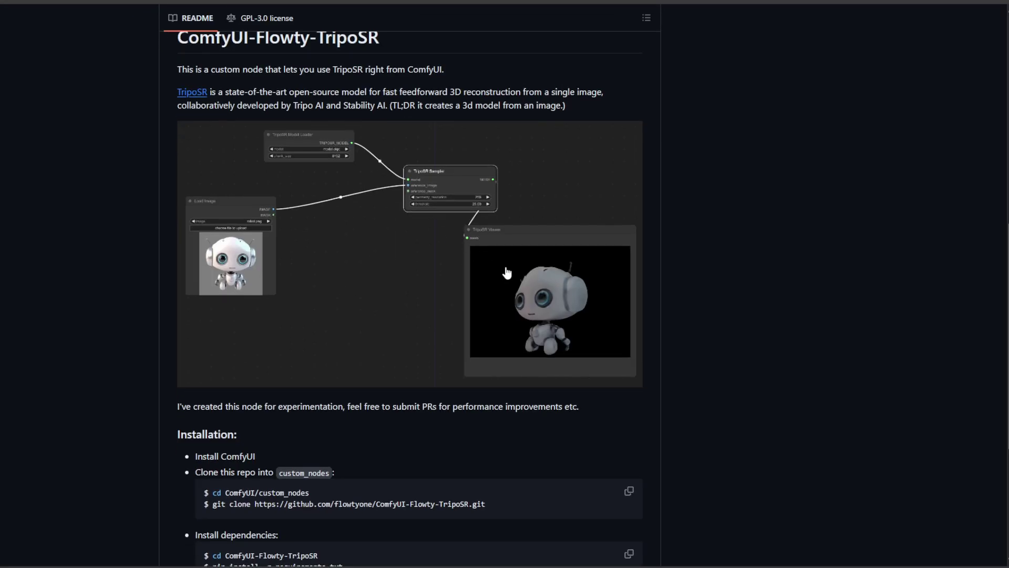
pyautogui.scroll(-3, 761, 264)
pyautogui.scroll(5, 762, 264)
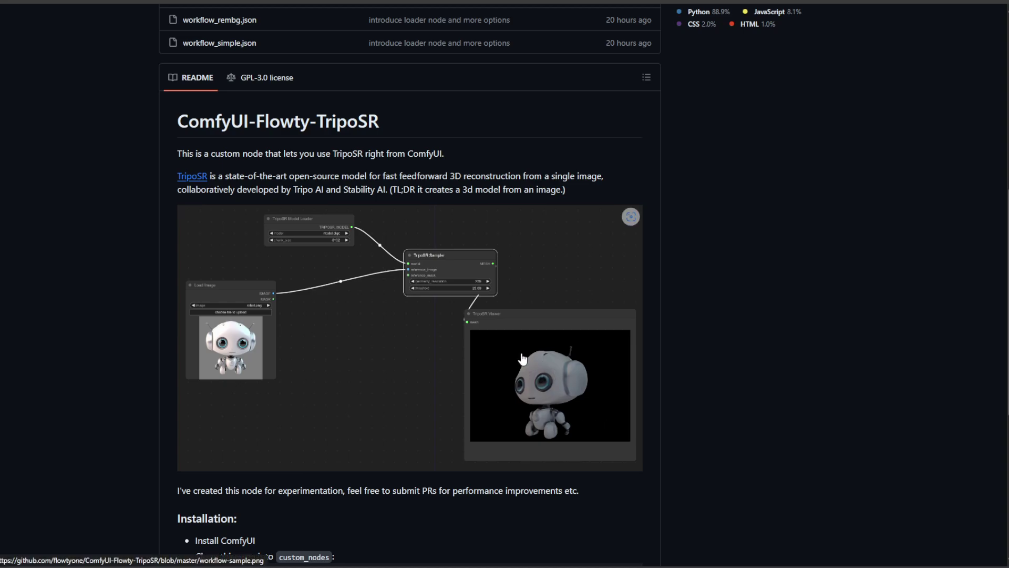
pyautogui.scroll(-6, 608, 387)
pyautogui.scroll(14, 653, 365)
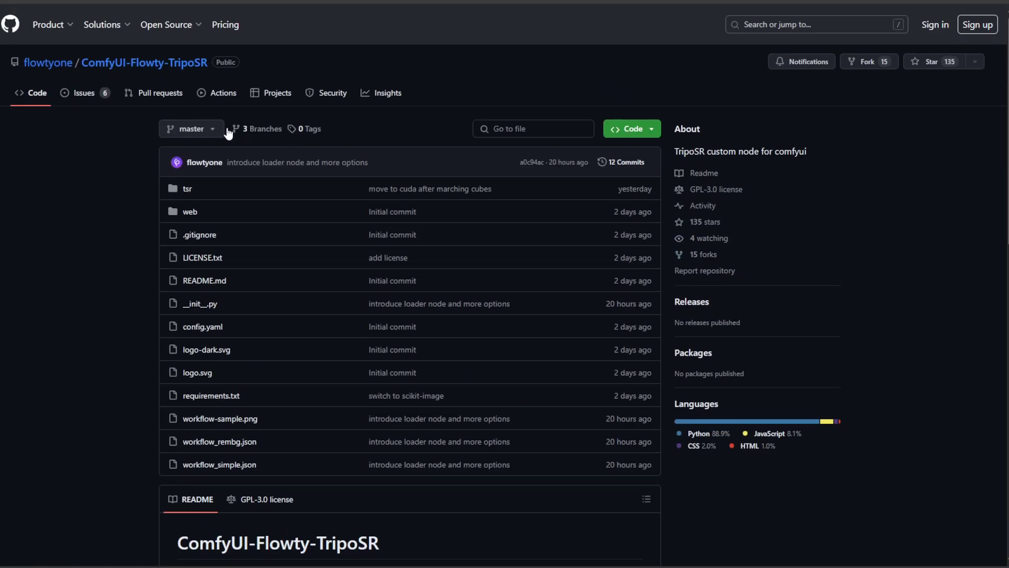
pyautogui.moveTo(3, 38)
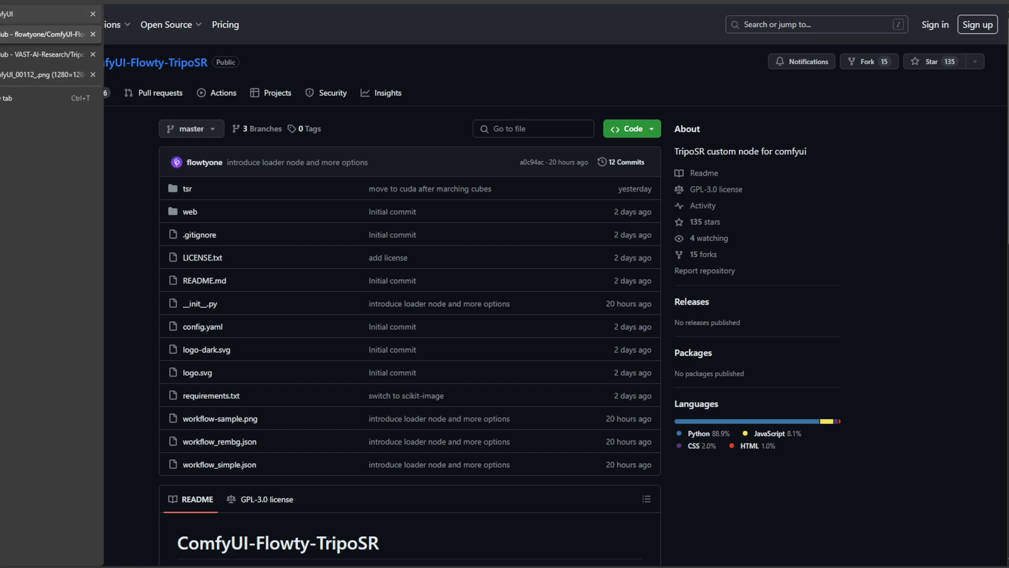
# Step: Open the VAST-AI-Research/TripoSR repository and read its README down to the Citation section
pyautogui.click(38, 62)
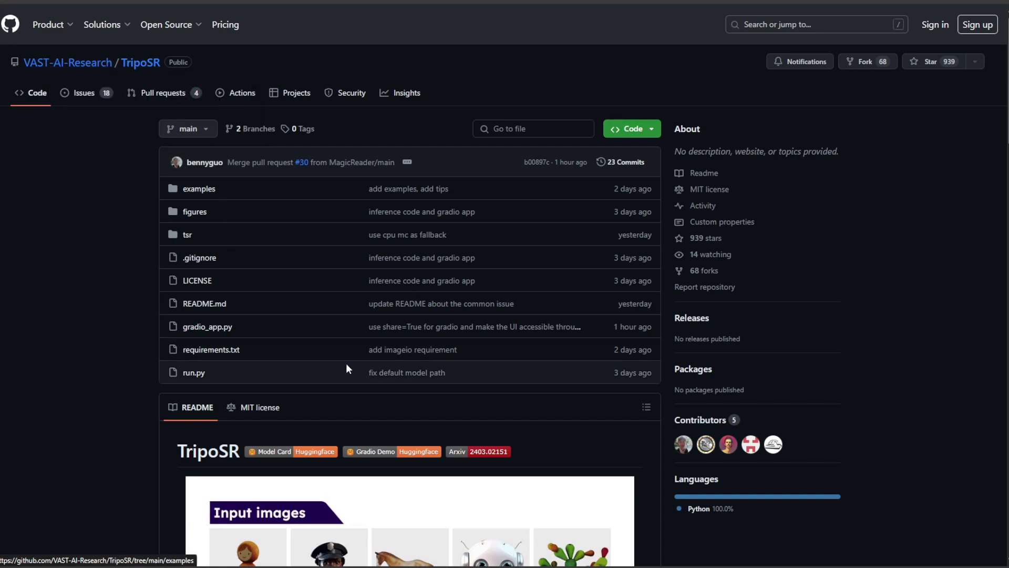
pyautogui.scroll(-8, 346, 367)
pyautogui.scroll(8, 659, 331)
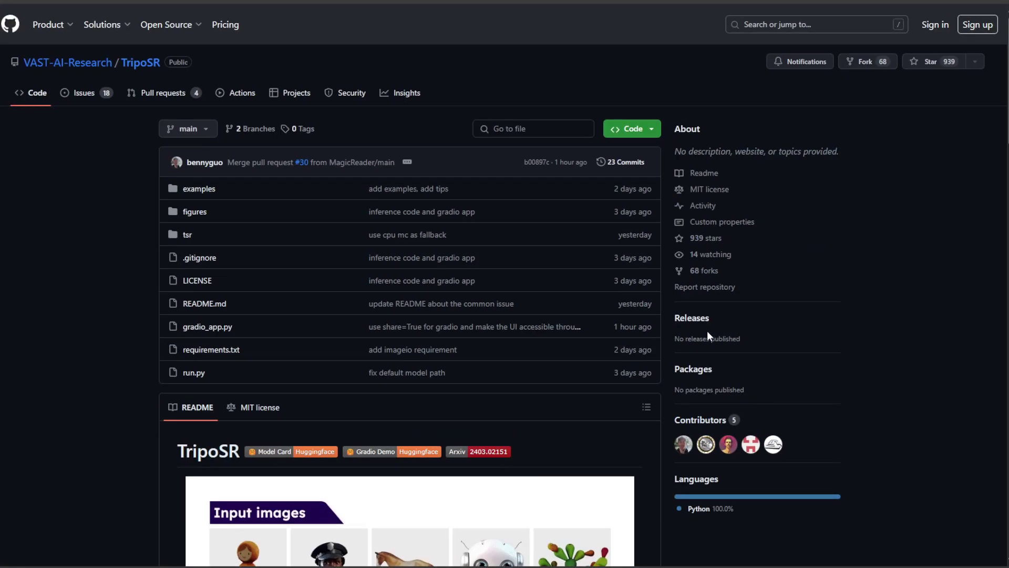
pyautogui.scroll(-8, 816, 329)
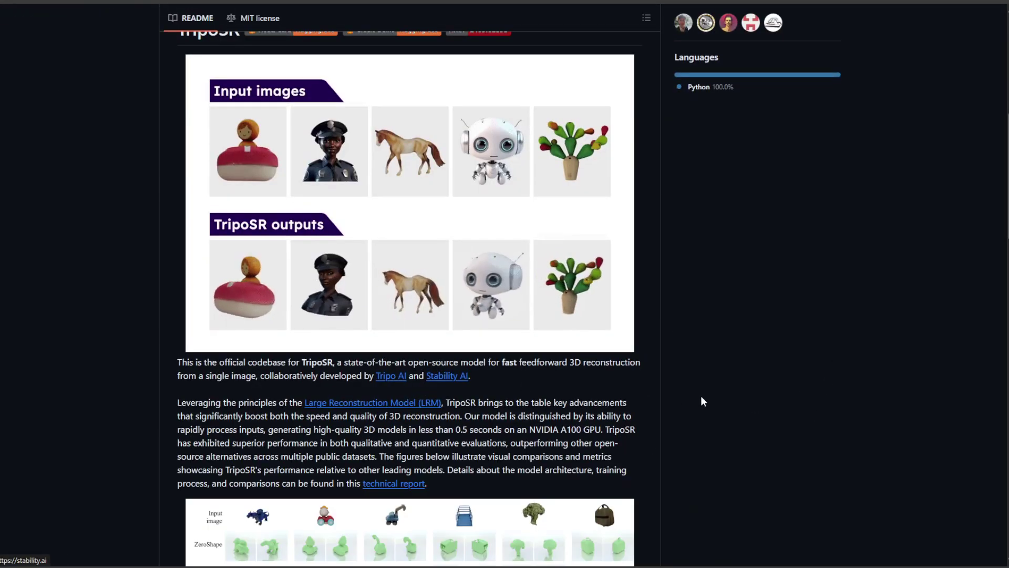
pyautogui.scroll(-5, 736, 400)
pyautogui.scroll(10, 742, 403)
pyautogui.scroll(-7, 774, 404)
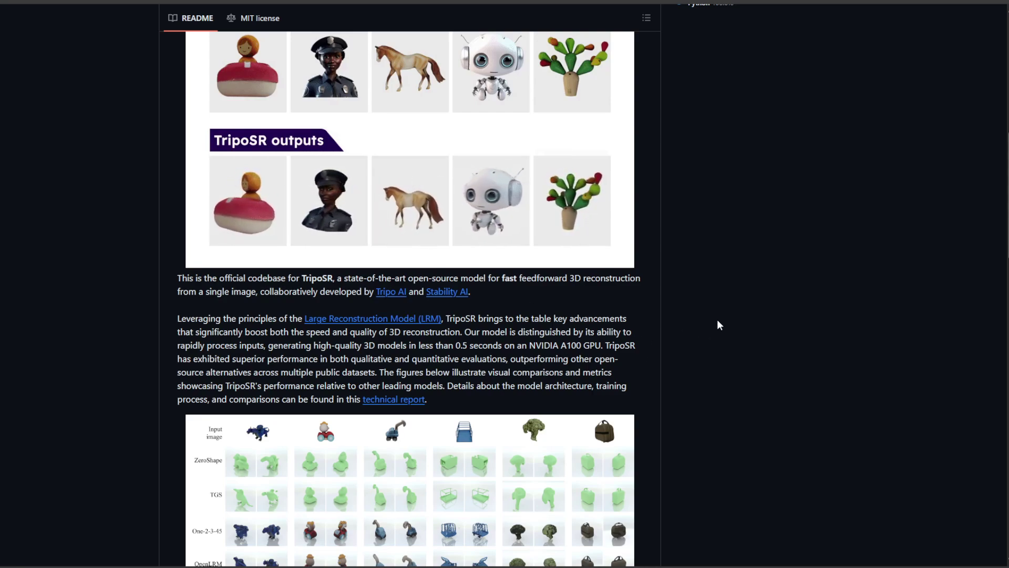
pyautogui.scroll(-8, 718, 349)
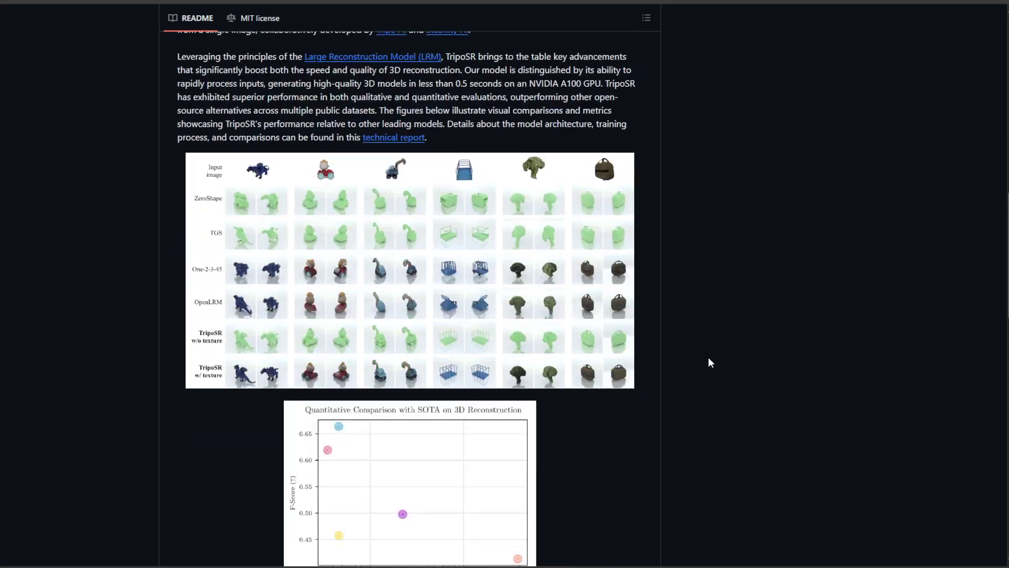
pyautogui.scroll(-5, 718, 373)
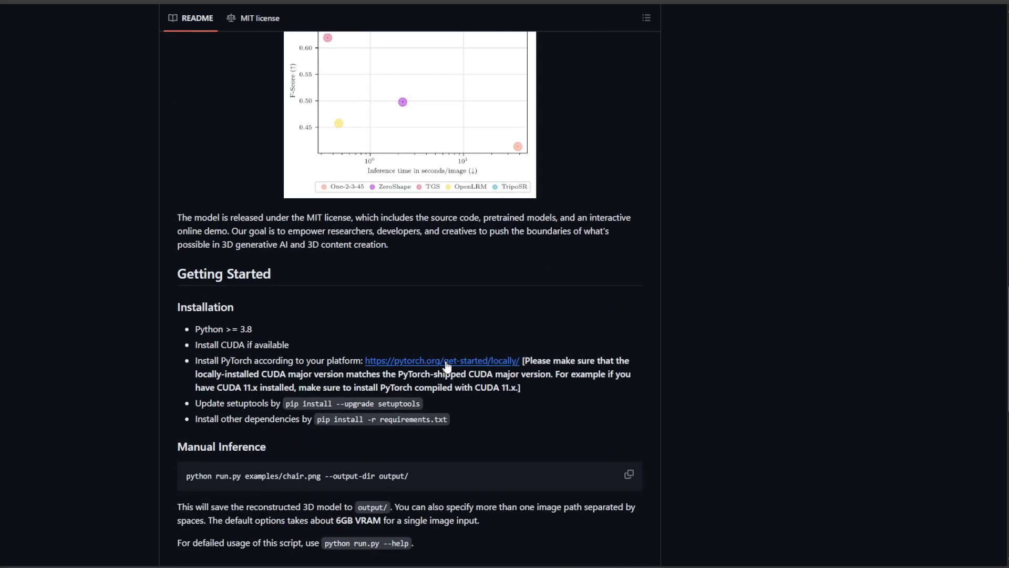
pyautogui.scroll(-10, 690, 365)
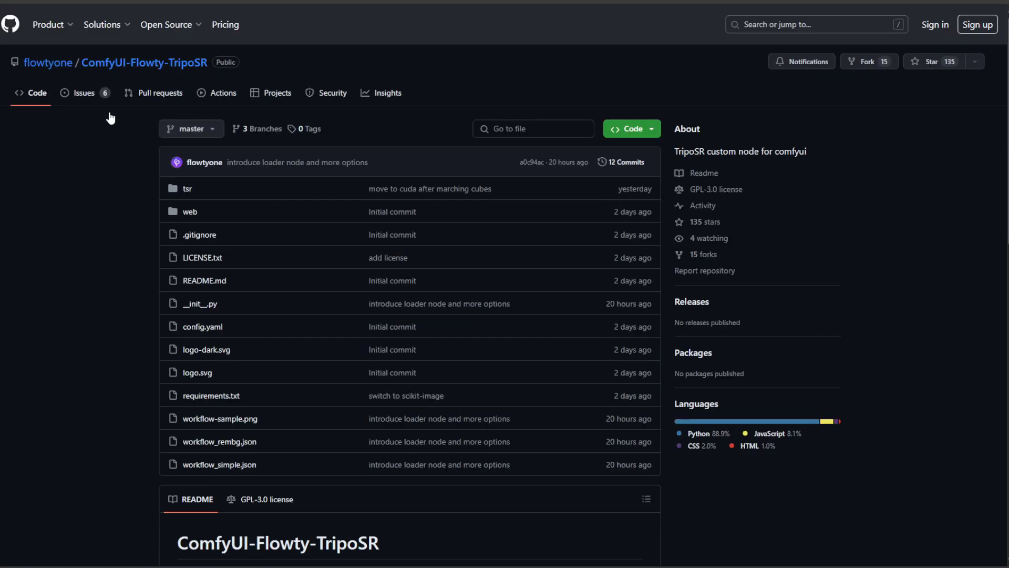
# Step: Scroll to the Installation section and follow the 'Download TripoSR' link to the model.ckpt page
pyautogui.scroll(-3, 622, 334)
pyautogui.scroll(3, 588, 313)
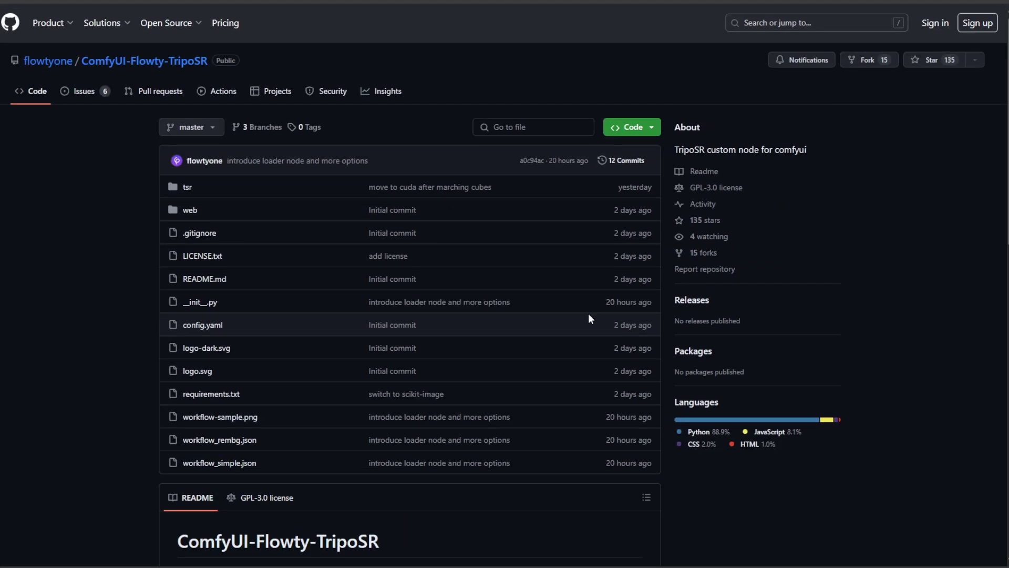
pyautogui.scroll(-10, 783, 461)
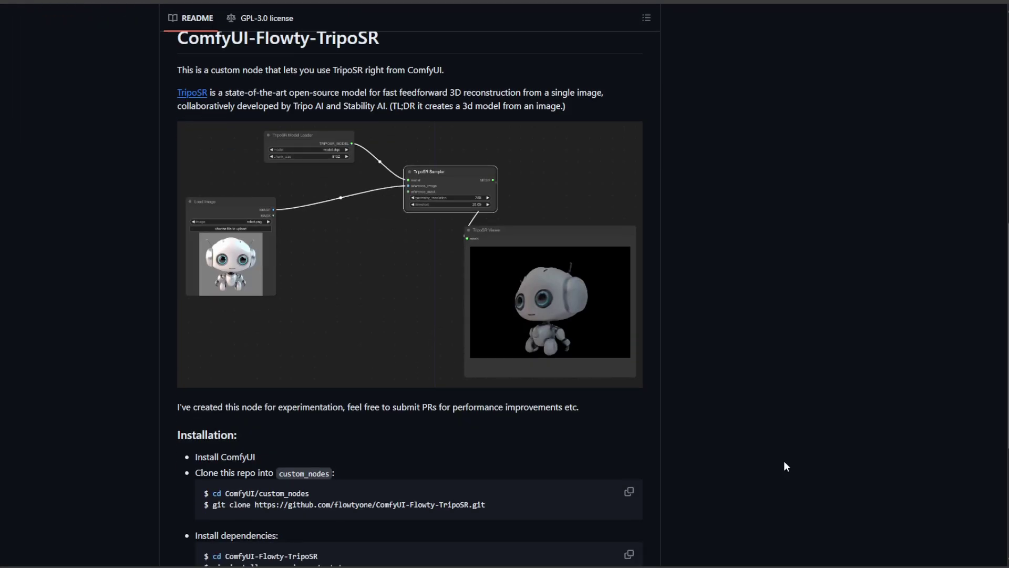
pyautogui.scroll(10, 714, 431)
pyautogui.scroll(-16, 727, 417)
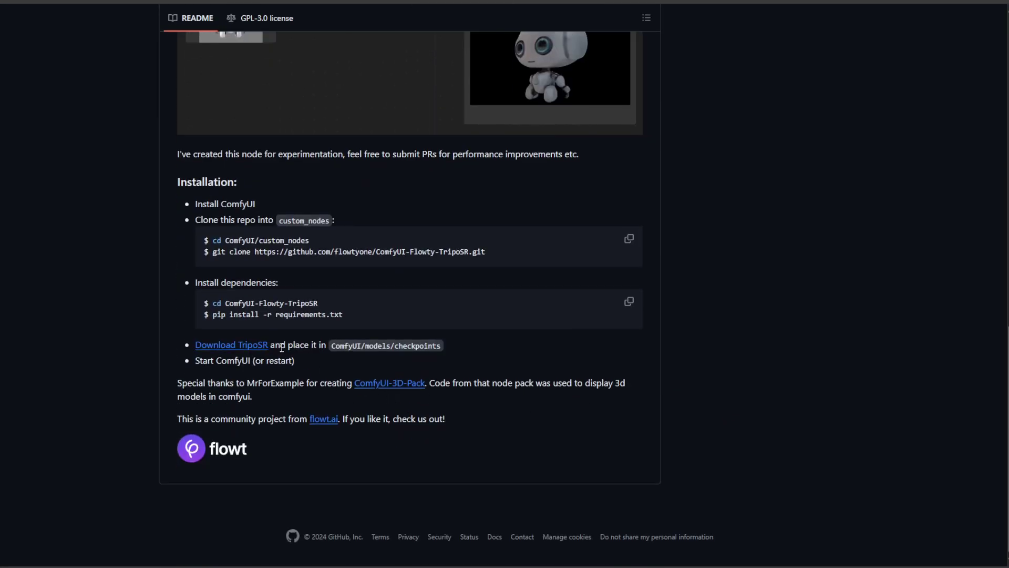
pyautogui.click(233, 349)
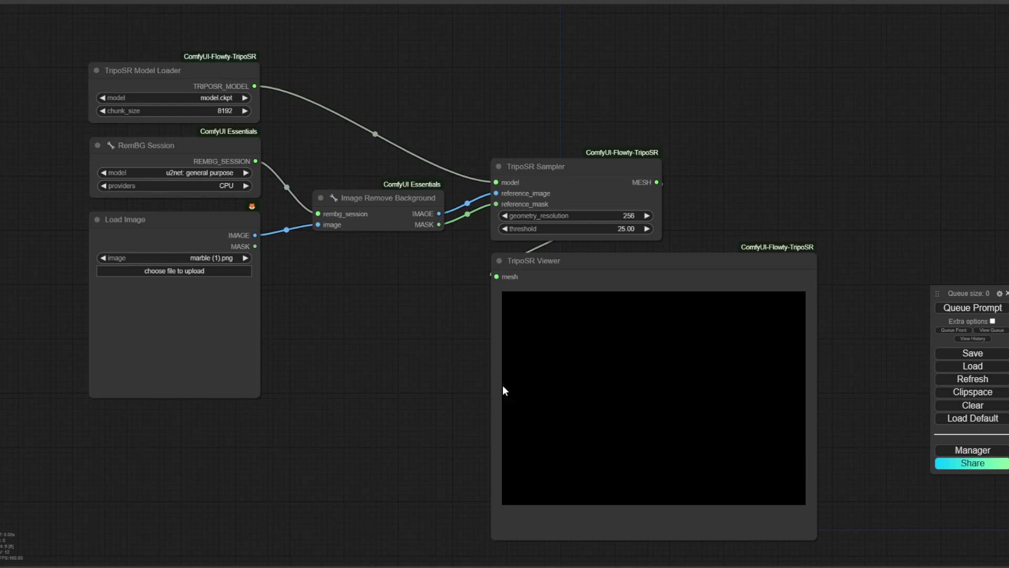
pyautogui.moveTo(376, 322)
pyautogui.mouseDown()
pyautogui.moveTo(387, 319)
pyautogui.moveTo(379, 308)
pyautogui.moveTo(392, 316)
pyautogui.mouseUp()
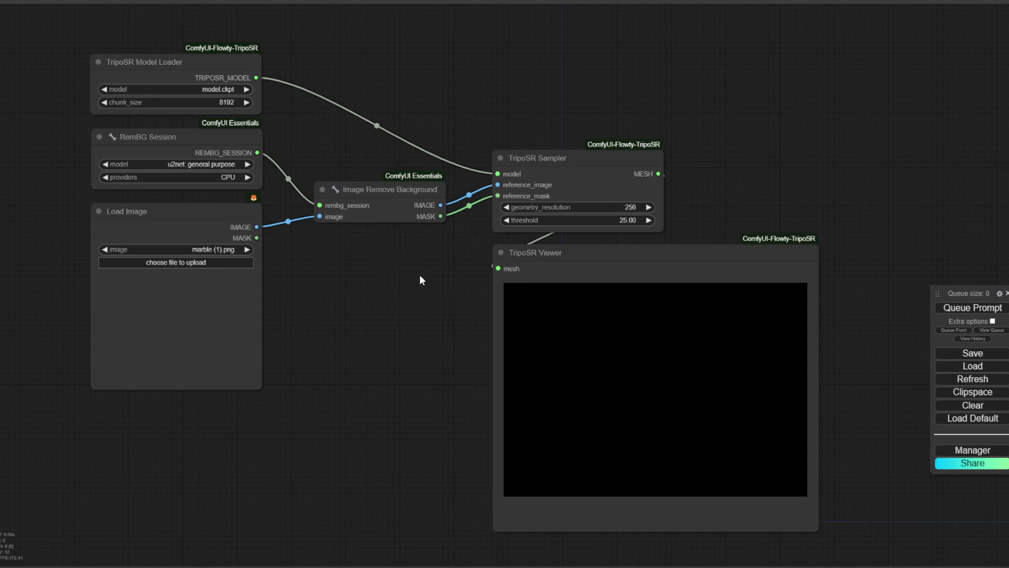
pyautogui.click(586, 254)
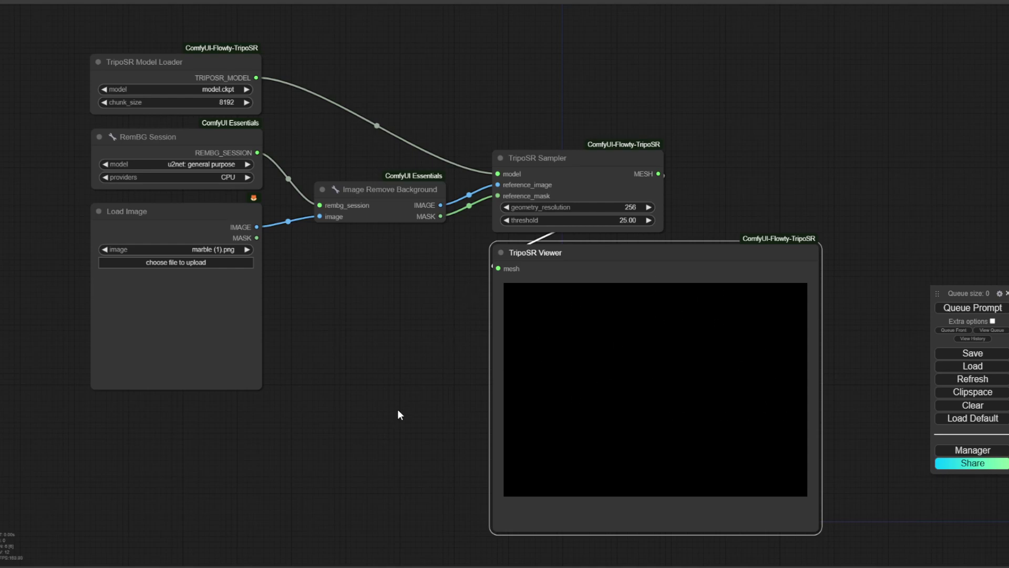
# Step: Filter the loader's model list with 'trip' and choose TripoSR\model.ckpt
pyautogui.click(211, 89)
pyautogui.write('trip')
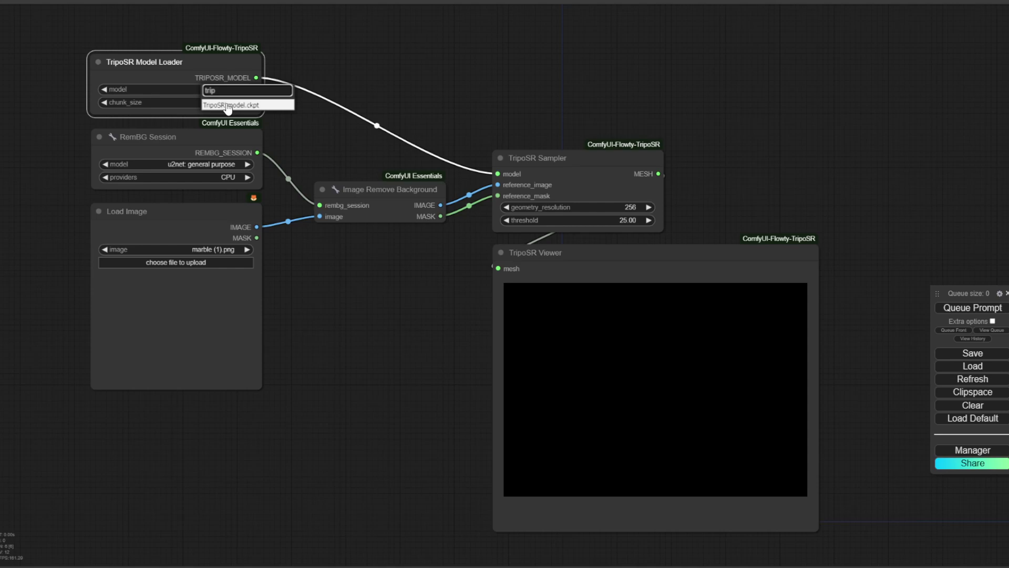
pyautogui.click(224, 104)
# Step: Set the RemBG Session providers to CUDA
pyautogui.click(238, 177)
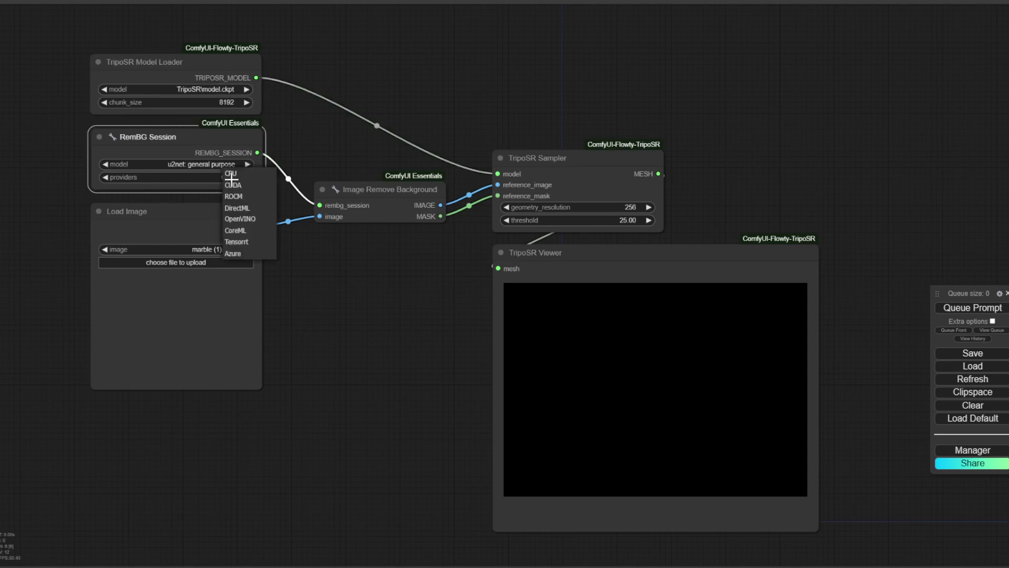
pyautogui.click(236, 185)
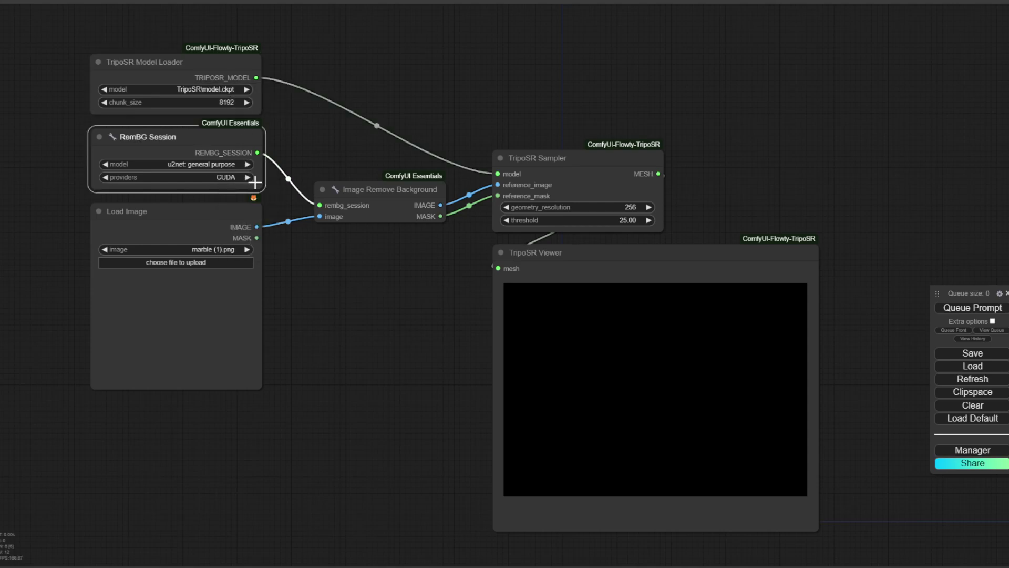
pyautogui.click(239, 177)
pyautogui.click(240, 183)
# Step: Drop ComfyUI_00112_ (2).png onto the Load Image node, then deselect the RemBG Session node
pyautogui.moveTo(202, 260); pyautogui.dragTo(164, 300)
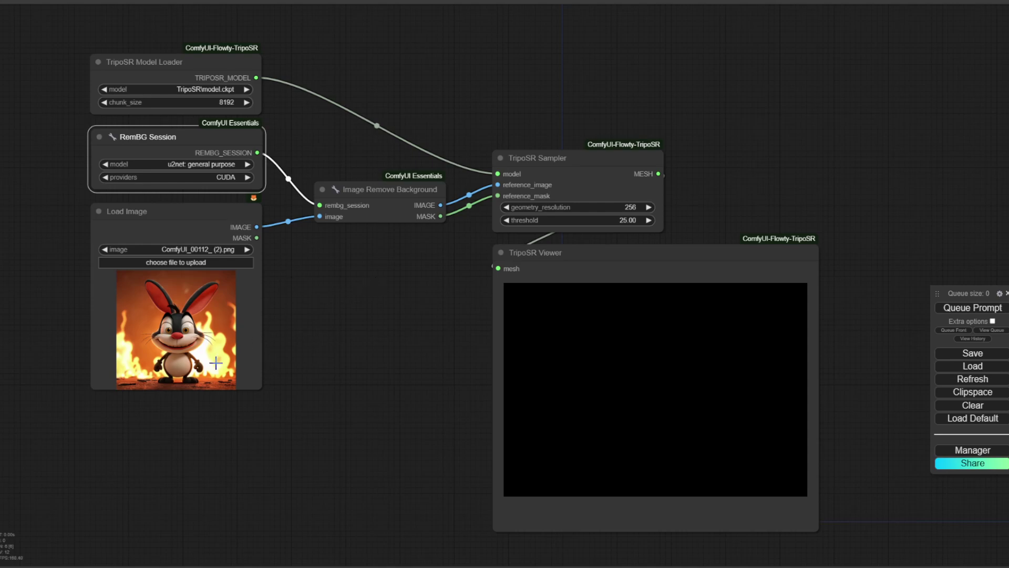
pyautogui.click(347, 304)
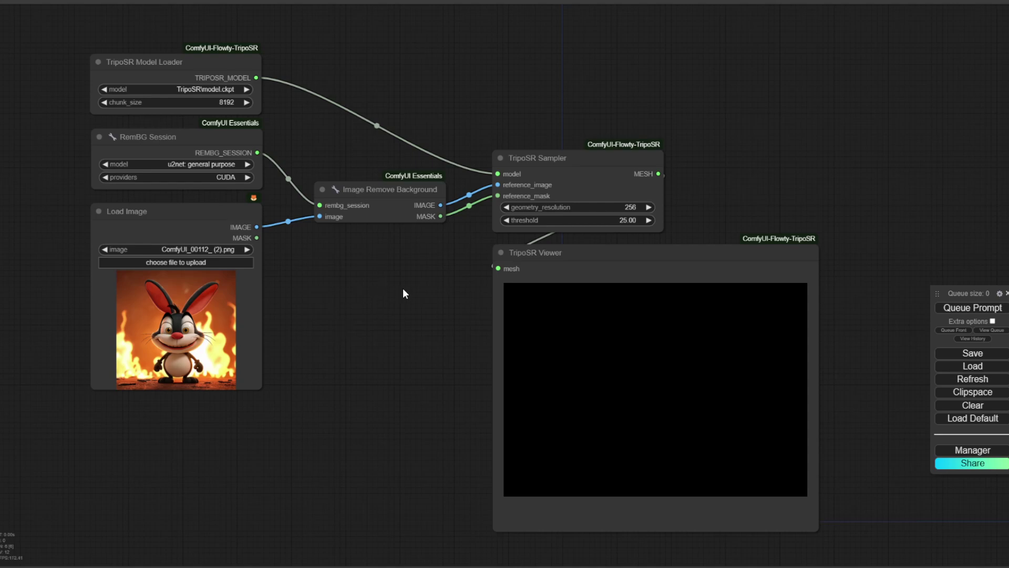
# Step: Queue the workflow to generate the fire-bunny mesh
pyautogui.click(954, 309)
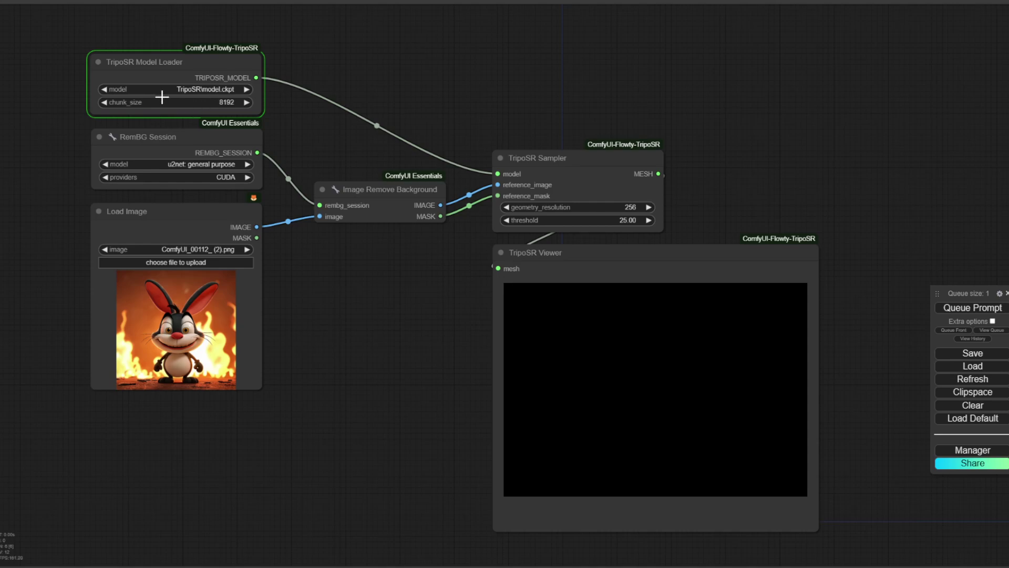
pyautogui.click(217, 181)
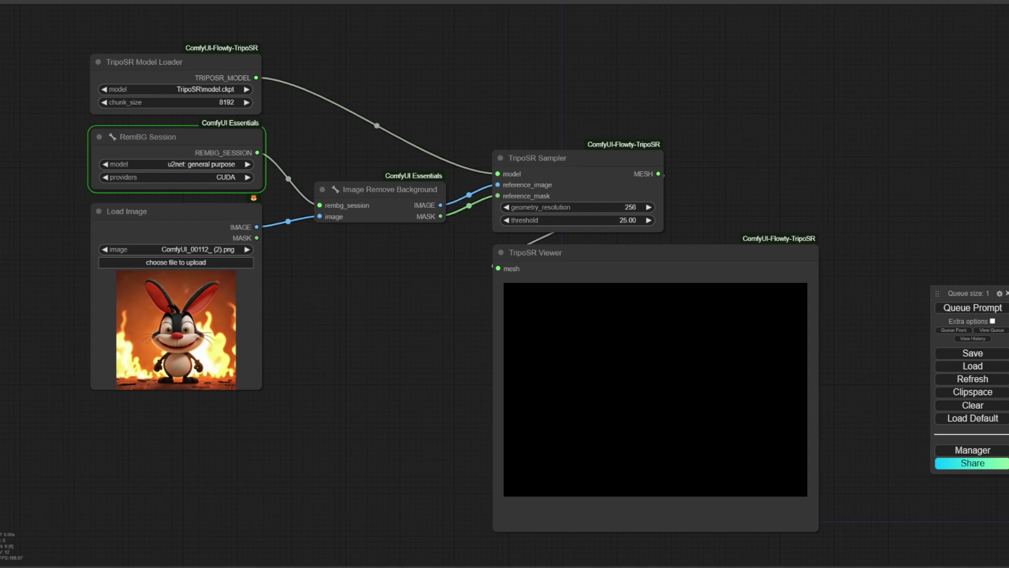
pyautogui.click(176, 326)
pyautogui.click(378, 189)
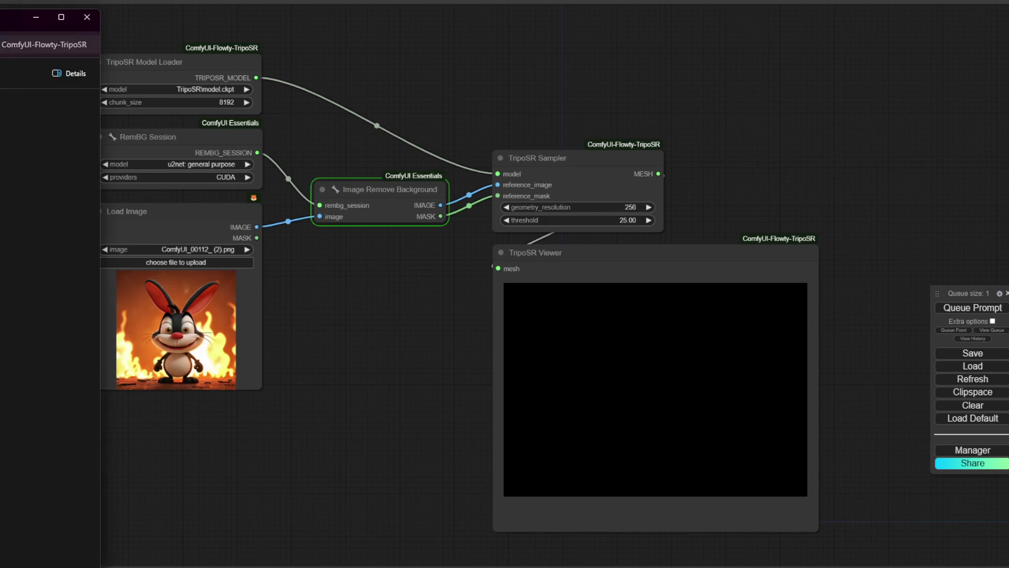
# Step: Check the ComfyUI-Flowty-TripoSR folder, then orbit the bunny mesh to view it from above
pyautogui.moveTo(0, 21); pyautogui.dragTo(365, 39)
pyautogui.click(749, 491)
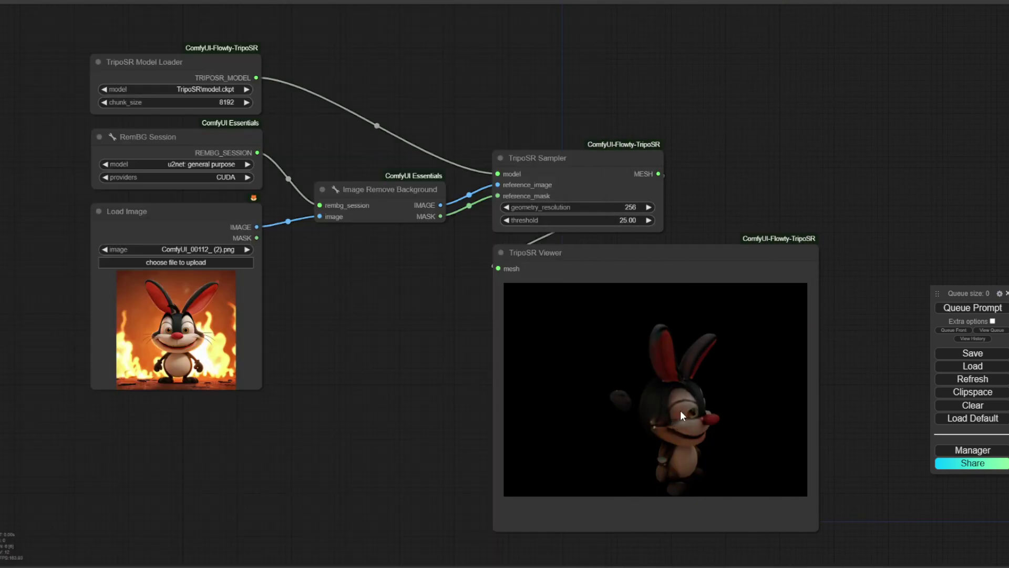
pyautogui.moveTo(670, 389); pyautogui.dragTo(641, 399)
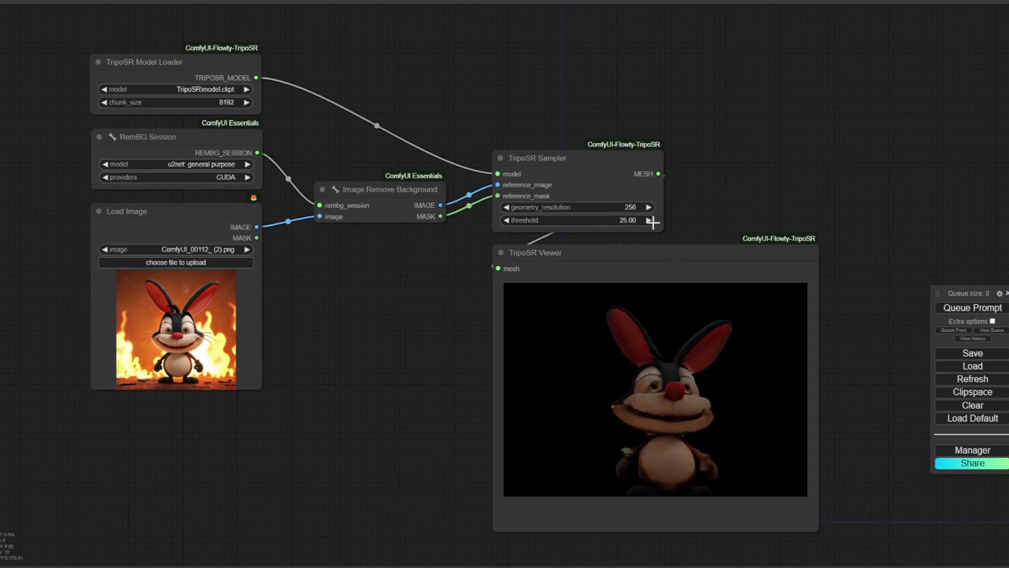
# Step: Set the sampler threshold to 10, regenerate the mesh, and orbit it to see its back
pyautogui.click(626, 221)
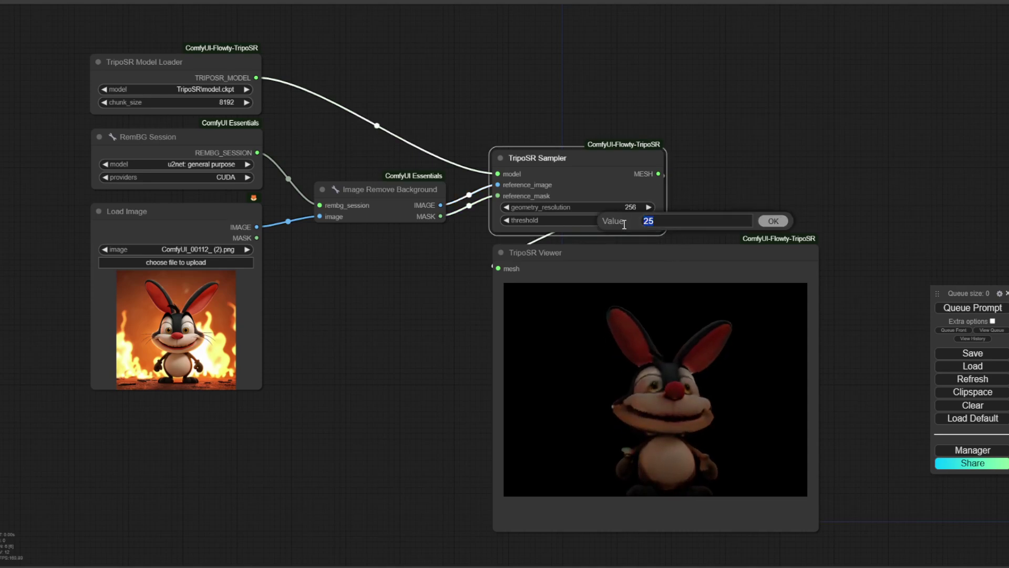
pyautogui.press('Return')
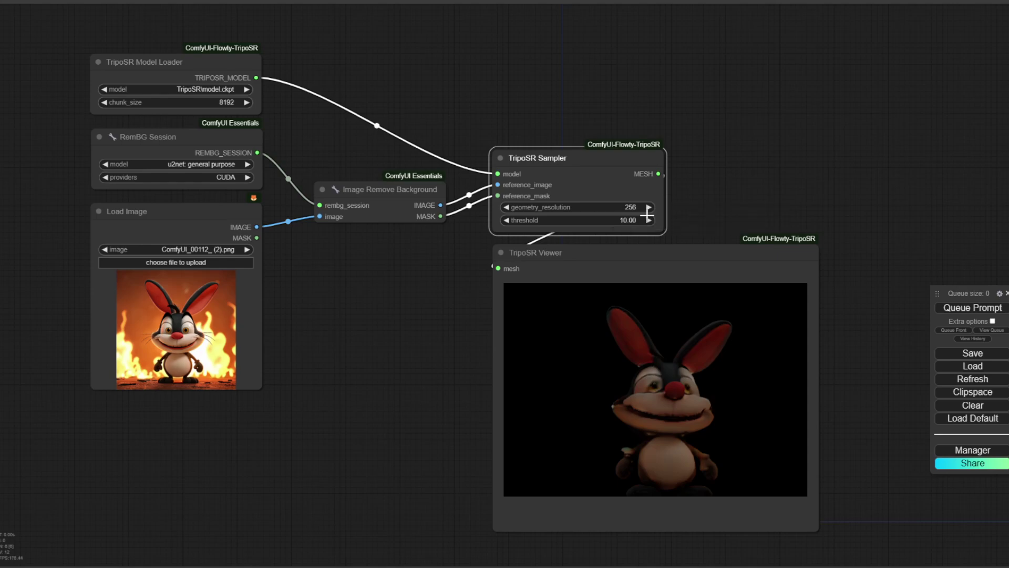
pyautogui.click(952, 309)
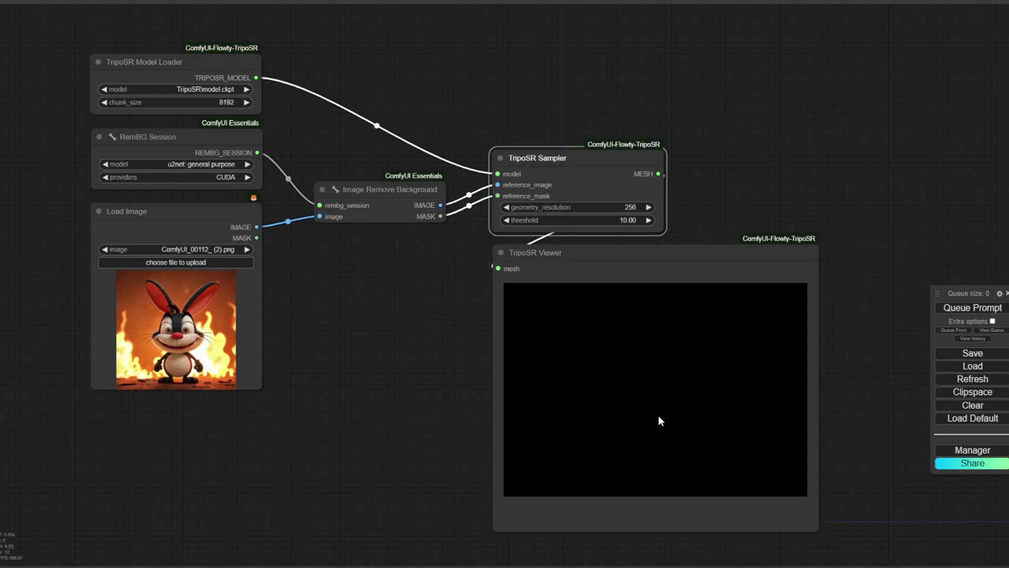
pyautogui.moveTo(657, 394); pyautogui.dragTo(638, 299)
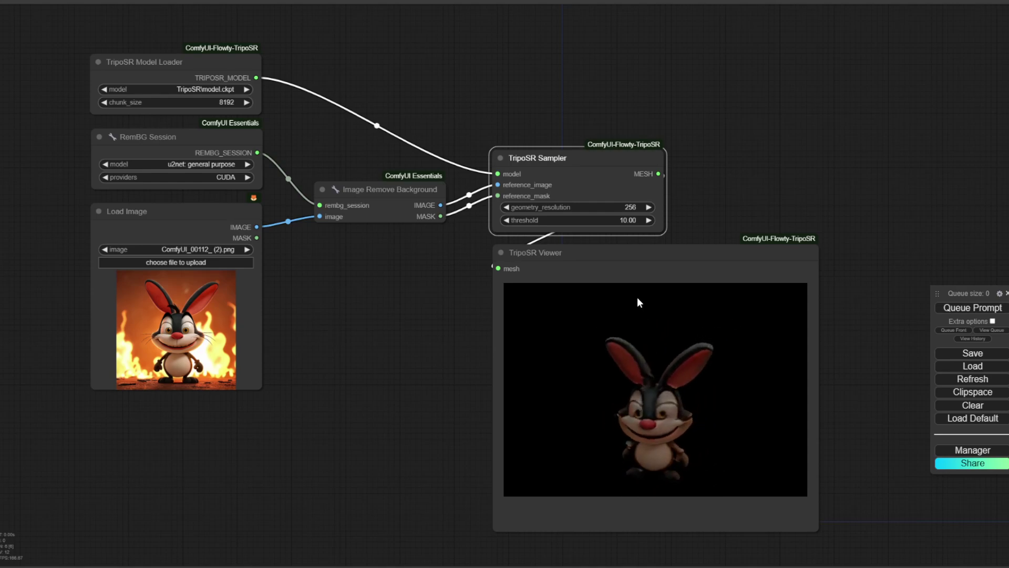
pyautogui.click(636, 207)
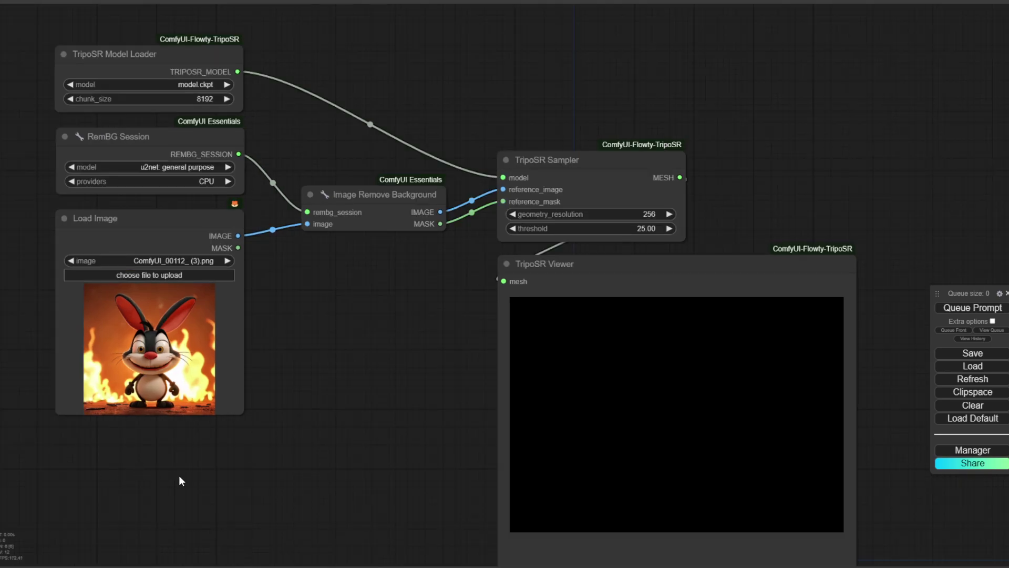
# Step: Reposition the Sampler up-left and the Viewer up, confirming geometry_resolution stays 256
pyautogui.moveTo(474, 349); pyautogui.dragTo(444, 322)
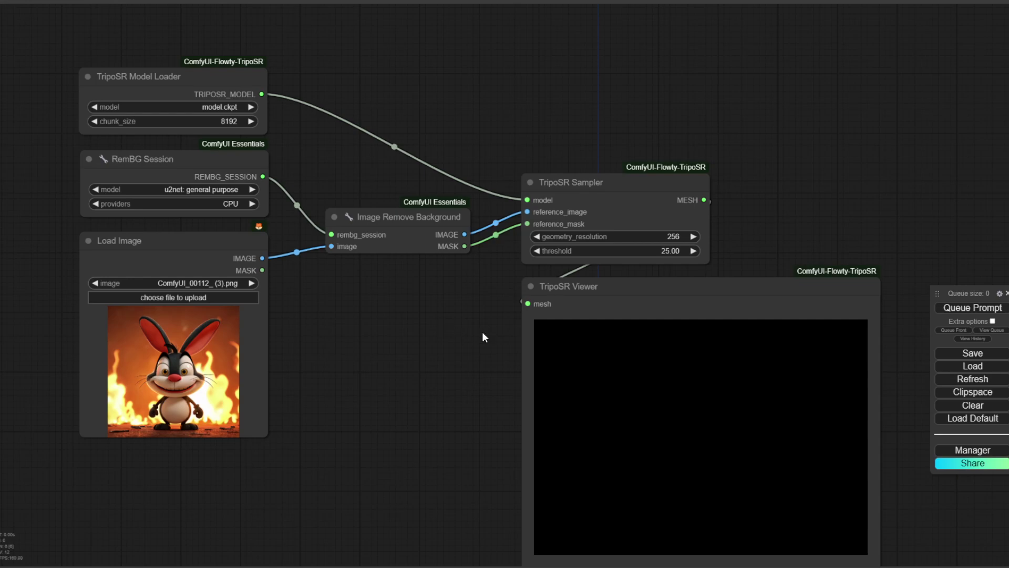
pyautogui.moveTo(627, 183); pyautogui.dragTo(585, 99)
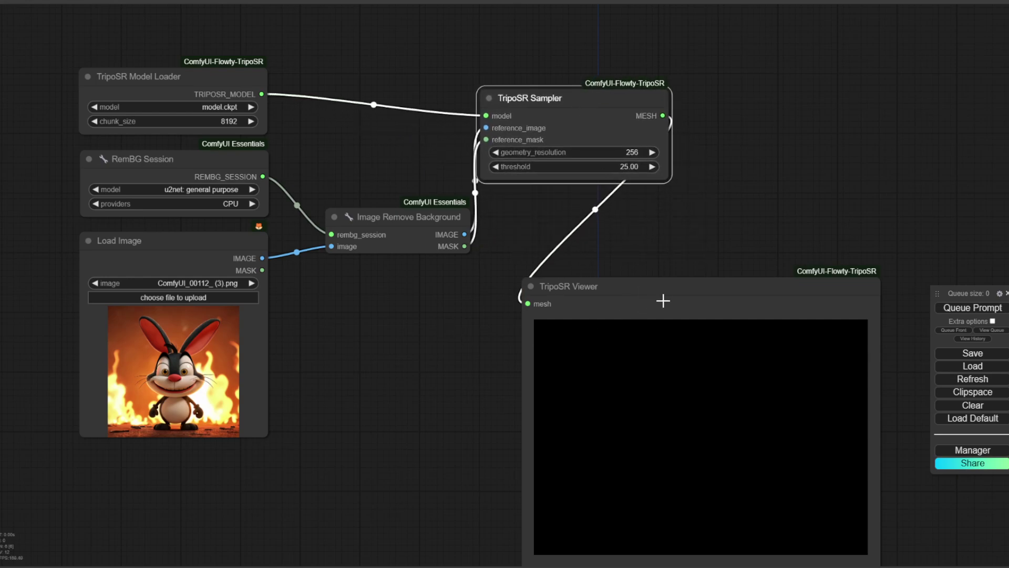
pyautogui.moveTo(659, 286); pyautogui.dragTo(642, 227)
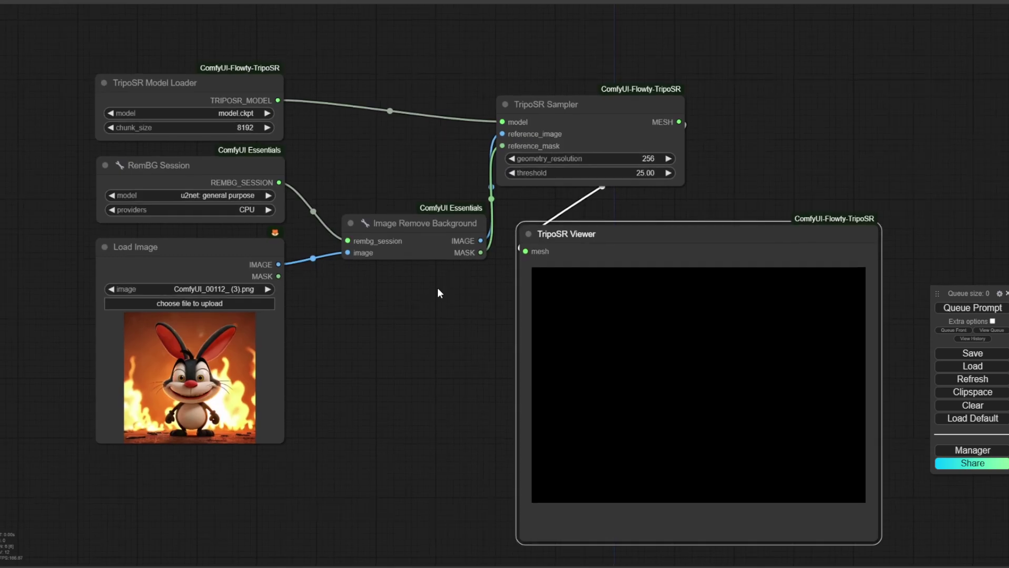
pyautogui.moveTo(440, 293); pyautogui.dragTo(443, 286)
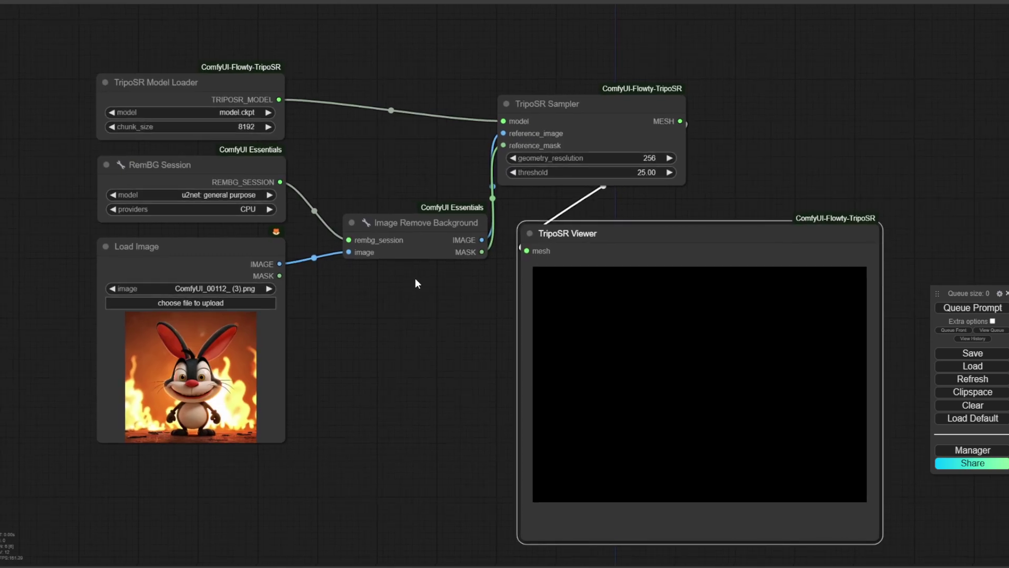
pyautogui.click(650, 157)
pyautogui.click(809, 156)
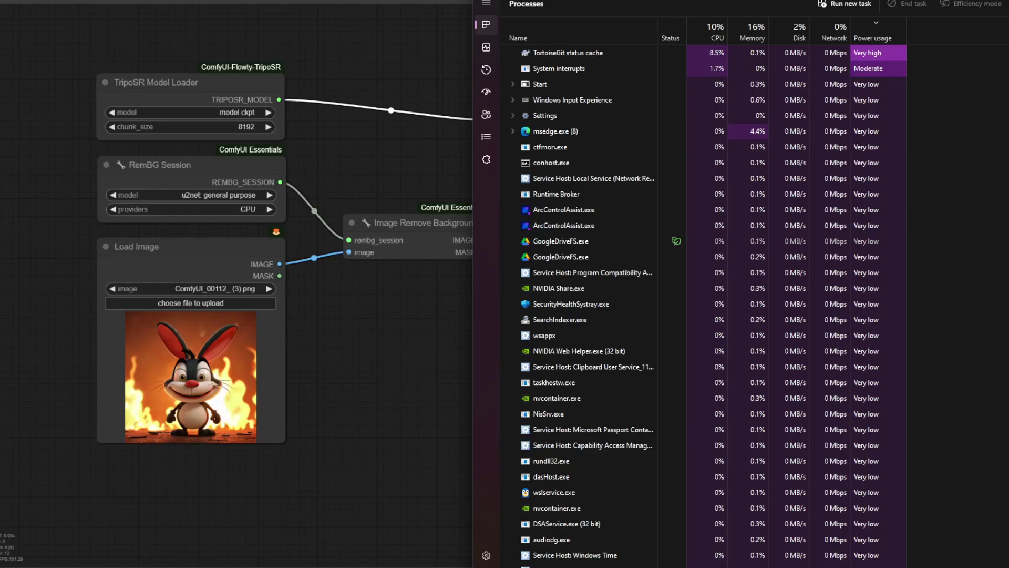
# Step: Show the Performance graphs for the NVIDIA GPU 1 in Task Manager
pyautogui.click(486, 47)
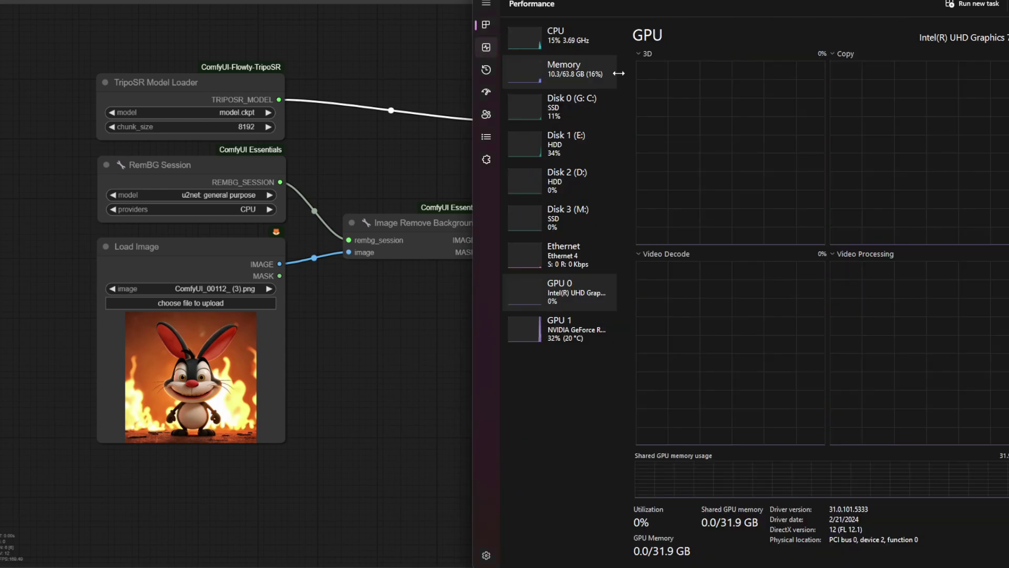
pyautogui.click(578, 322)
pyautogui.click(566, 295)
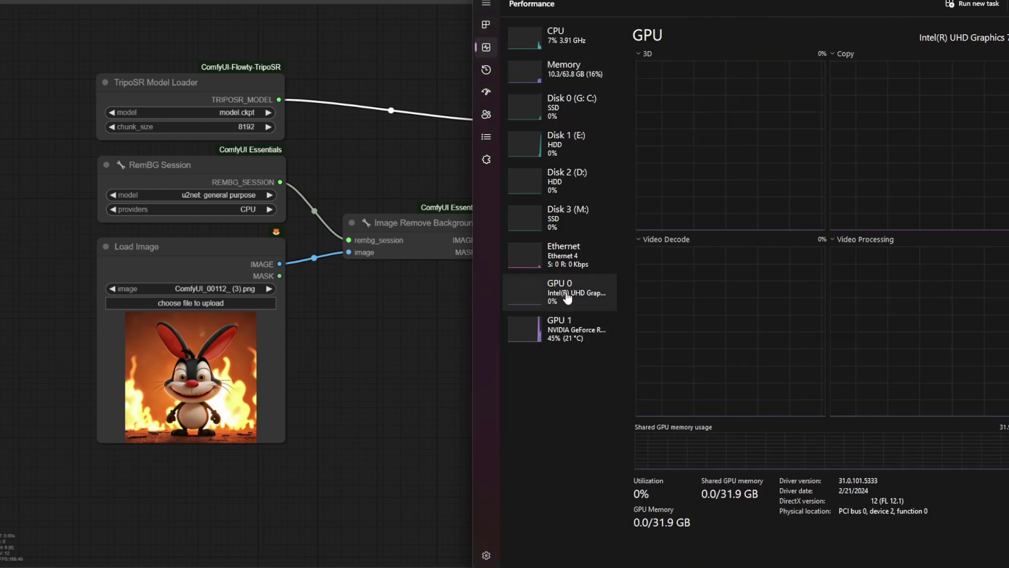
pyautogui.click(570, 322)
# Step: Shrink the Task Manager window and move it to the top-left, clear of the nodes
pyautogui.press('super+Down')
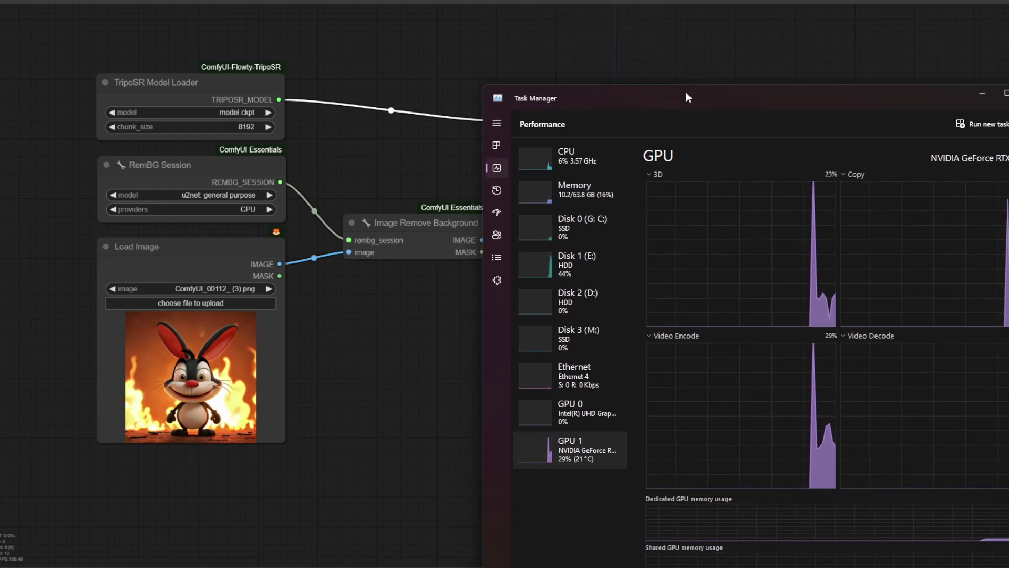
pyautogui.moveTo(482, 85); pyautogui.dragTo(766, 348)
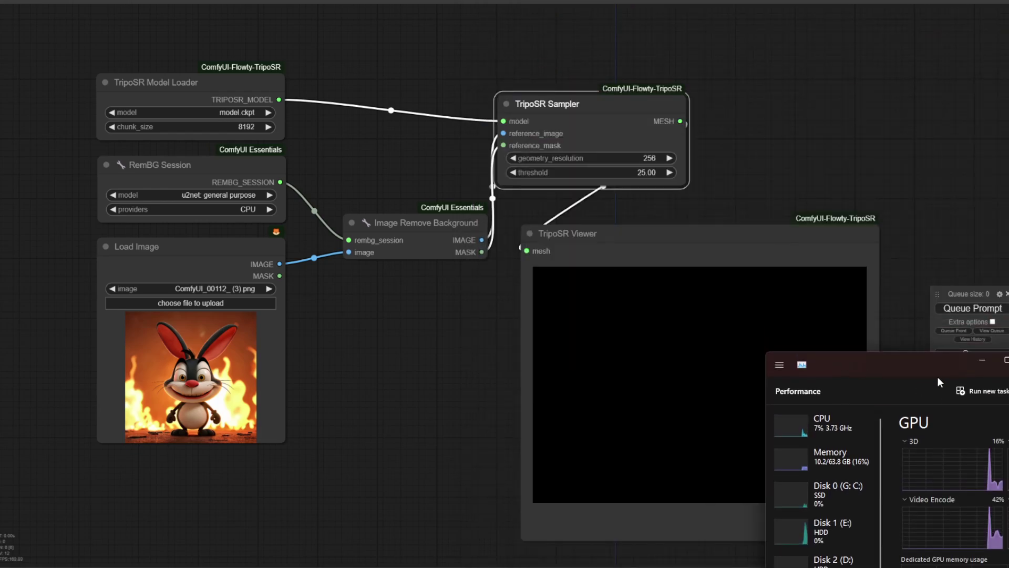
pyautogui.moveTo(939, 366); pyautogui.dragTo(342, 12)
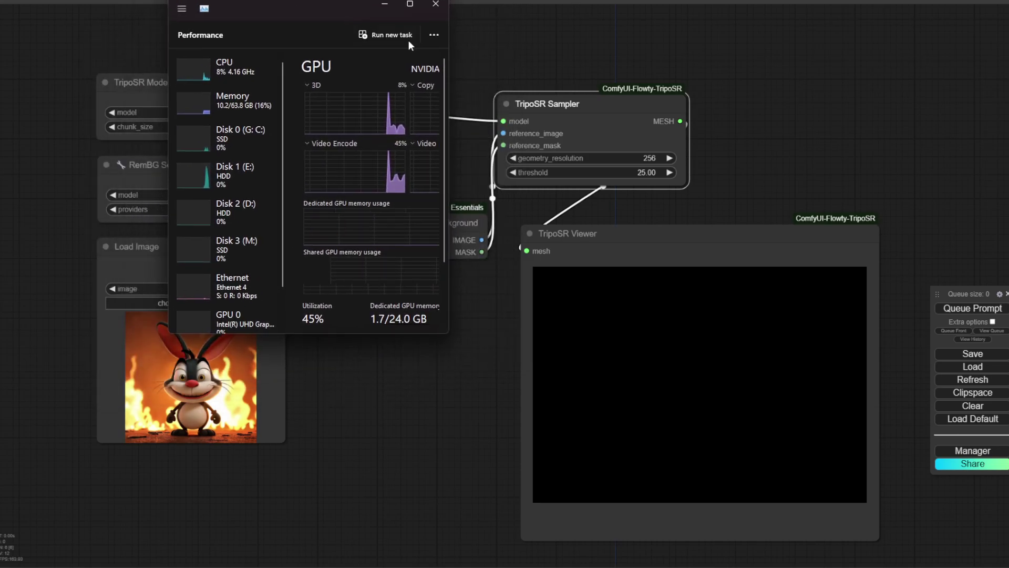
# Step: After the validation error, select TripoSR\model.ckpt in the Model Loader and queue the run again
pyautogui.click(990, 314)
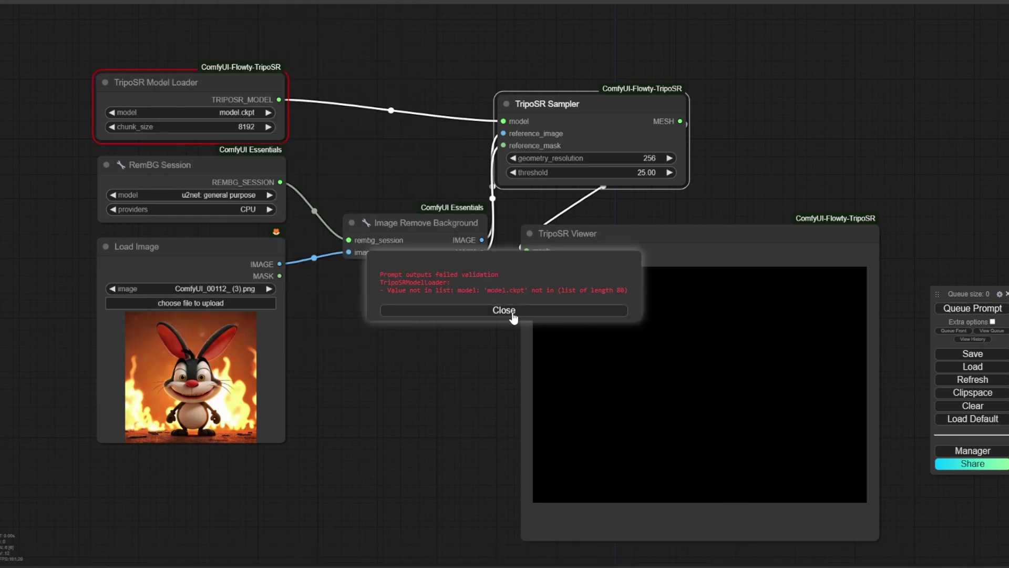
pyautogui.click(513, 316)
pyautogui.click(227, 113)
pyautogui.click(231, 113)
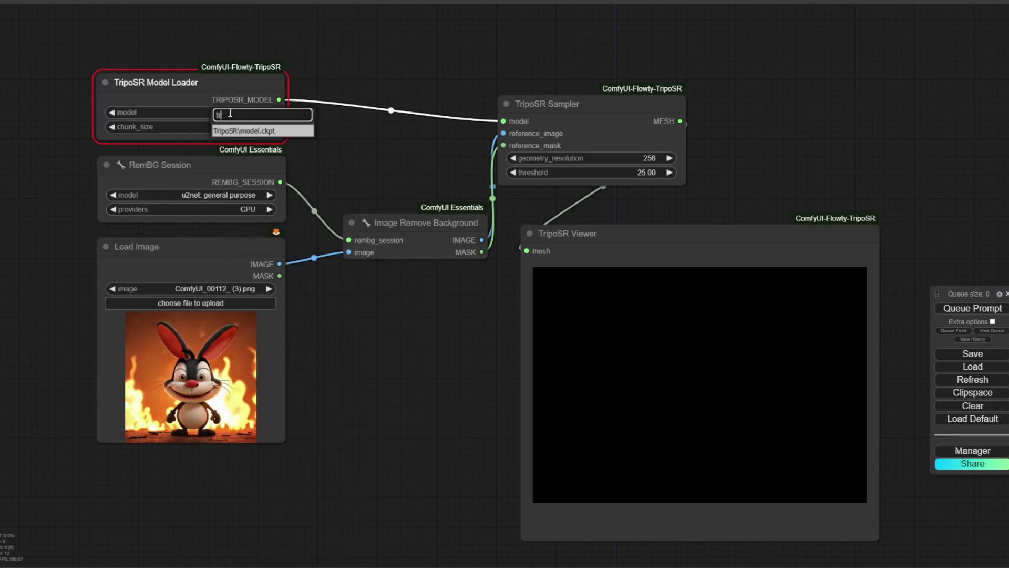
pyautogui.click(972, 311)
# Step: Check GPU usage in an enlarged Task Manager, close it, then rotate the bunny to face front
pyautogui.moveTo(684, 565)
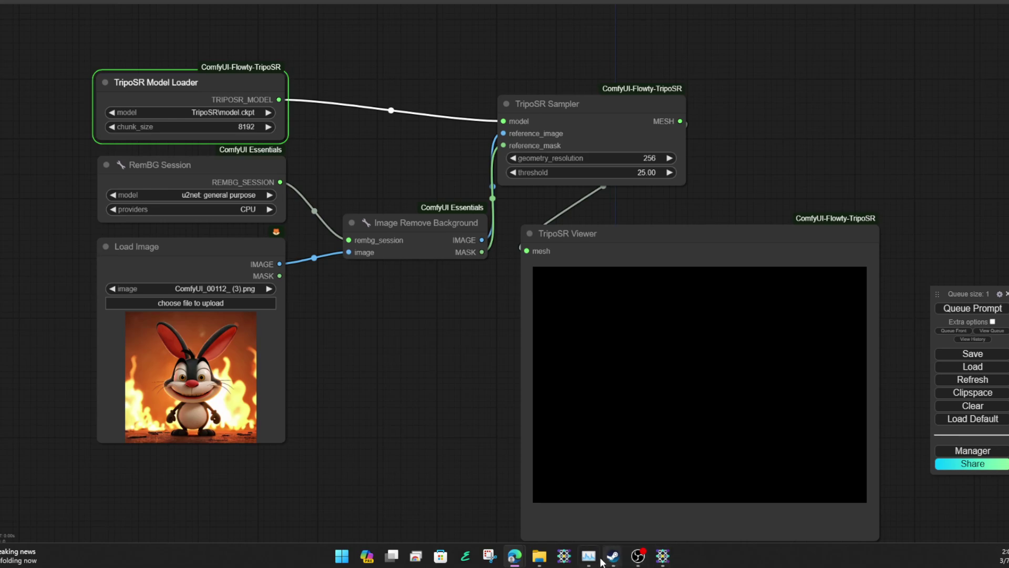
pyautogui.click(589, 500)
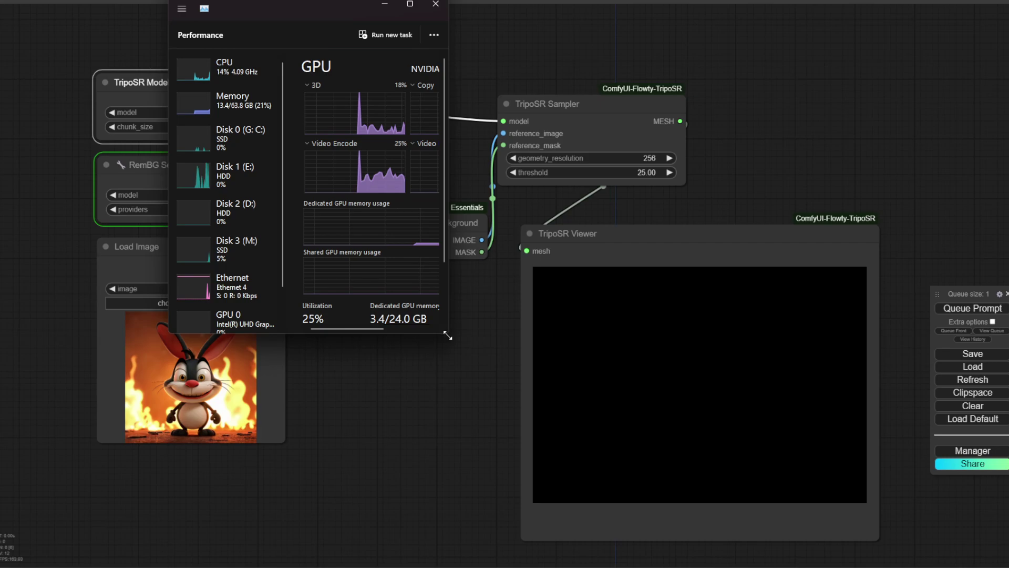
pyautogui.moveTo(448, 333); pyautogui.dragTo(487, 394)
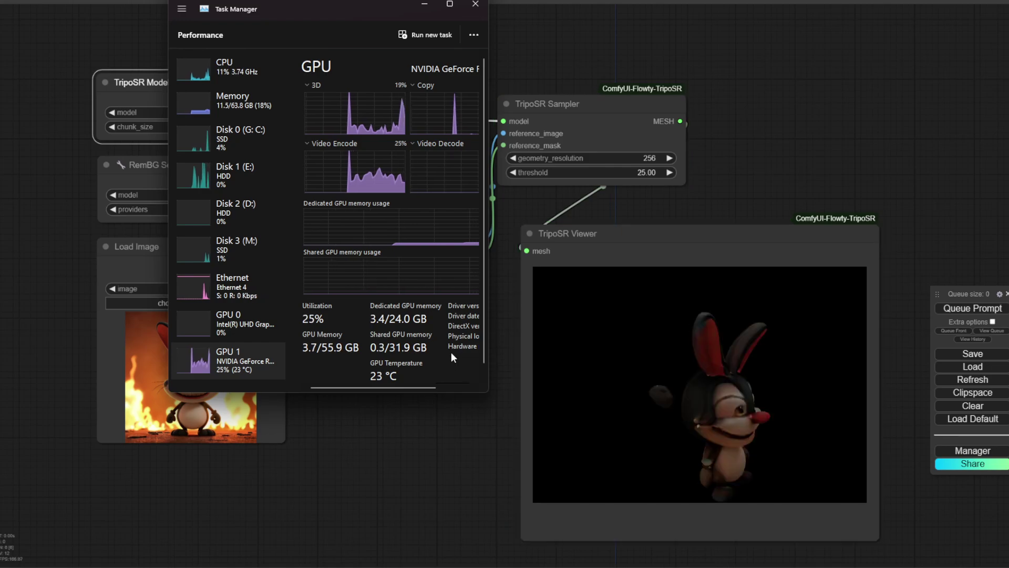
pyautogui.click(475, 4)
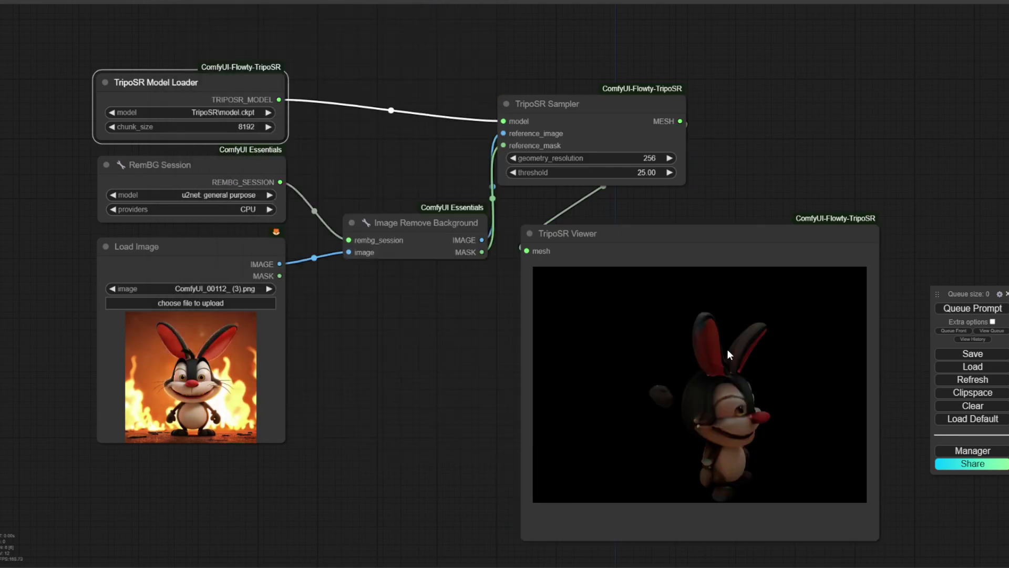
pyautogui.moveTo(727, 349); pyautogui.dragTo(650, 380)
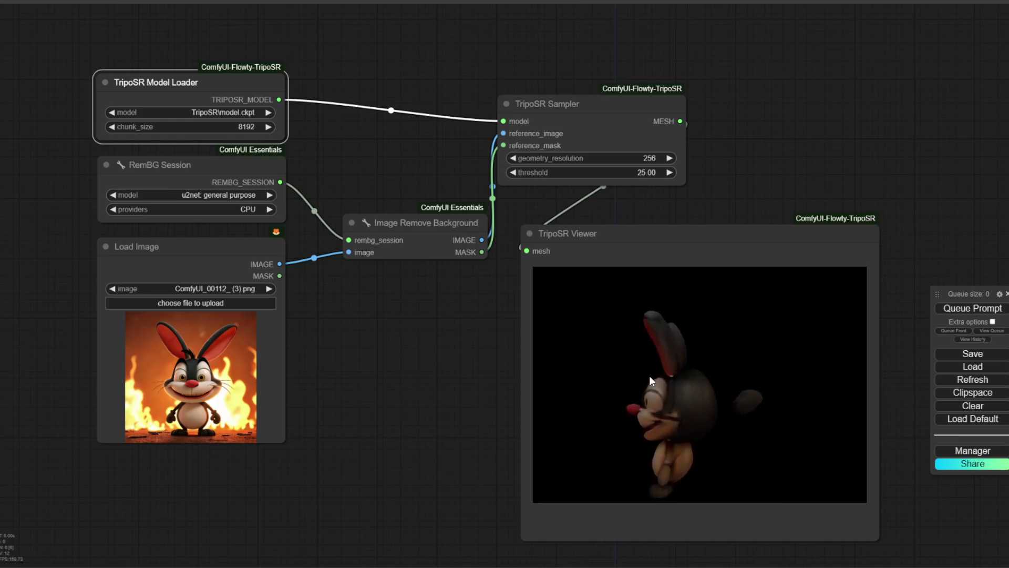
# Step: Move the TripoSR Sampler node higher and the TripoSR Viewer node slightly up and right
pyautogui.click(740, 198)
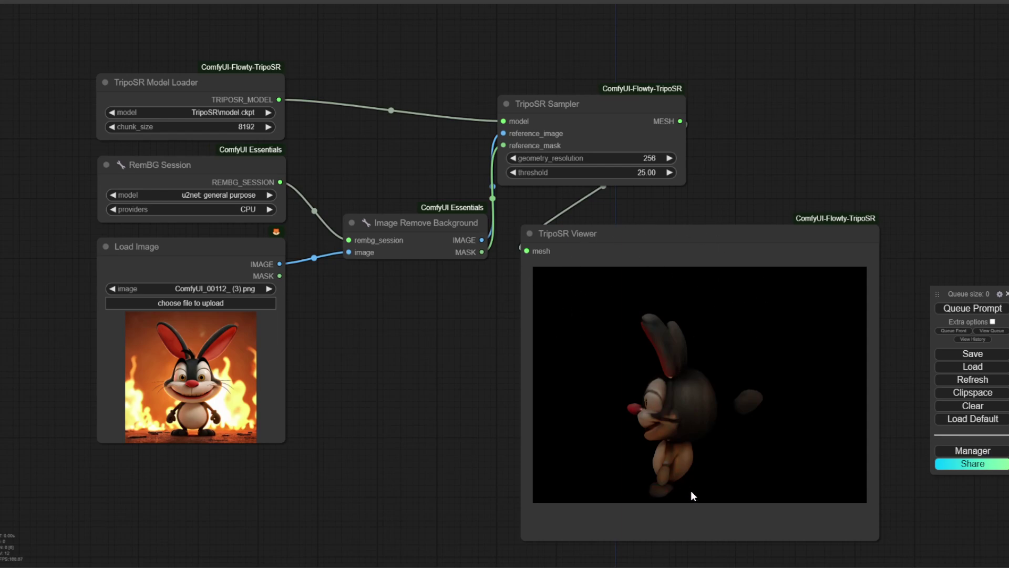
pyautogui.click(687, 235)
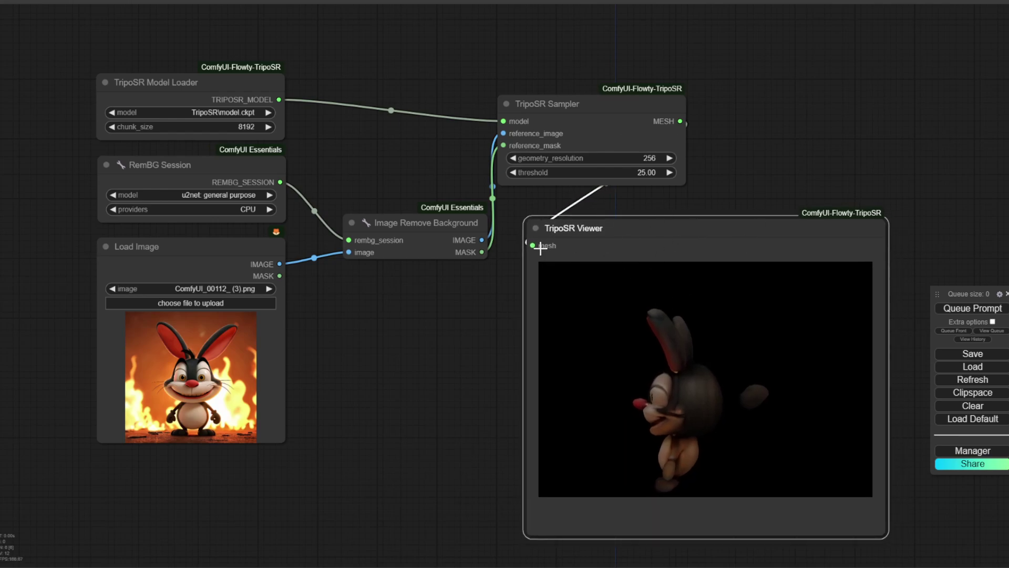
pyautogui.moveTo(670, 101); pyautogui.dragTo(677, 79)
pyautogui.moveTo(682, 228); pyautogui.dragTo(698, 194)
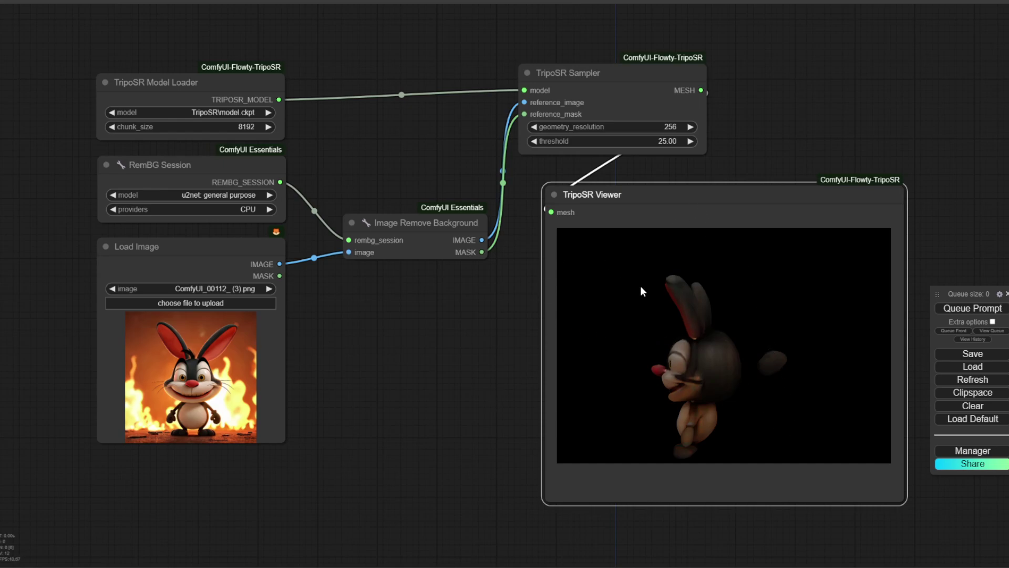
# Step: Orbit the bunny mesh from front to rear-side views and zoom in on it
pyautogui.moveTo(642, 290); pyautogui.dragTo(720, 362)
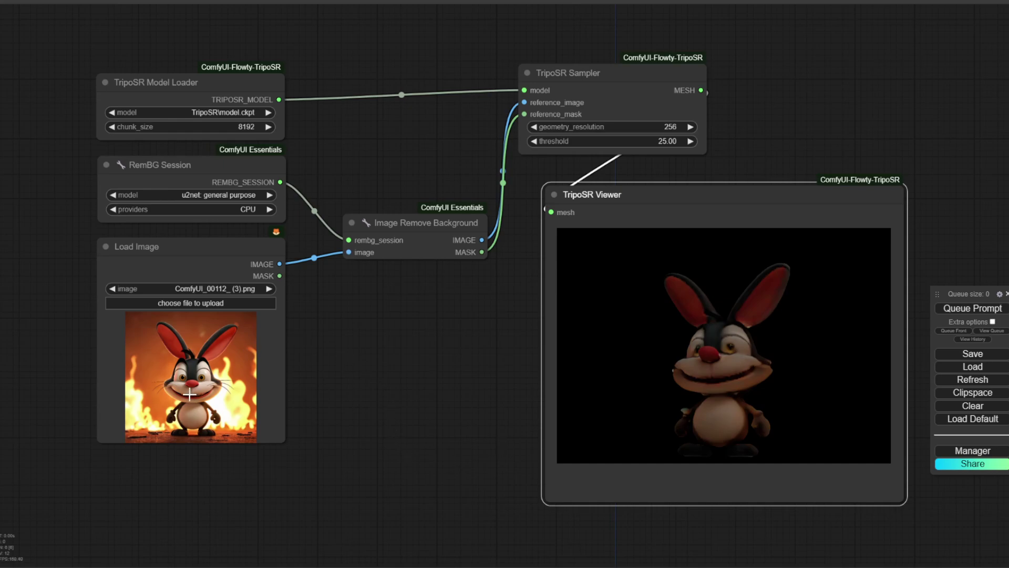
pyautogui.moveTo(727, 365)
pyautogui.mouseDown()
pyautogui.moveTo(780, 374)
pyautogui.moveTo(740, 323)
pyautogui.moveTo(661, 397)
pyautogui.moveTo(647, 341)
pyautogui.moveTo(756, 371)
pyautogui.moveTo(742, 383)
pyautogui.moveTo(726, 364)
pyautogui.moveTo(740, 349)
pyautogui.moveTo(733, 319)
pyautogui.moveTo(685, 352)
pyautogui.moveTo(741, 366)
pyautogui.moveTo(745, 345)
pyautogui.moveTo(779, 357)
pyautogui.moveTo(630, 352)
pyautogui.moveTo(603, 369)
pyautogui.moveTo(519, 386)
pyautogui.moveTo(773, 368)
pyautogui.moveTo(800, 355)
pyautogui.moveTo(558, 361)
pyautogui.moveTo(855, 314)
pyautogui.moveTo(720, 401)
pyautogui.moveTo(682, 342)
pyautogui.moveTo(660, 383)
pyautogui.moveTo(604, 361)
pyautogui.moveTo(718, 397)
pyautogui.moveTo(711, 434)
pyautogui.moveTo(718, 414)
pyautogui.moveTo(695, 410)
pyautogui.moveTo(719, 387)
pyautogui.moveTo(679, 409)
pyautogui.moveTo(691, 396)
pyautogui.moveTo(653, 404)
pyautogui.moveTo(667, 412)
pyautogui.moveTo(711, 403)
pyautogui.moveTo(752, 420)
pyautogui.moveTo(684, 400)
pyautogui.moveTo(700, 426)
pyautogui.moveTo(796, 330)
pyautogui.moveTo(705, 351)
pyautogui.moveTo(737, 314)
pyautogui.moveTo(746, 363)
pyautogui.moveTo(664, 343)
pyautogui.moveTo(776, 357)
pyautogui.moveTo(727, 359)
pyautogui.moveTo(769, 321)
pyautogui.moveTo(763, 354)
pyautogui.moveTo(733, 342)
pyautogui.moveTo(756, 332)
pyautogui.moveTo(759, 355)
pyautogui.moveTo(765, 347)
pyautogui.moveTo(755, 355)
pyautogui.moveTo(736, 336)
pyautogui.moveTo(733, 364)
pyautogui.moveTo(746, 359)
pyautogui.moveTo(731, 377)
pyautogui.mouseUp()
pyautogui.scroll(3, 721, 415)
pyautogui.scroll(2, 715, 406)
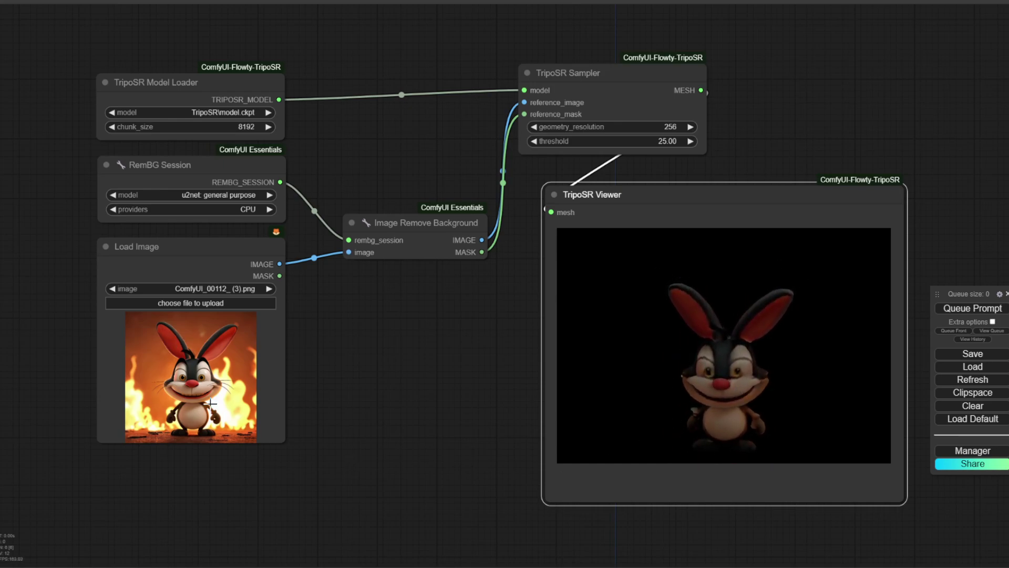